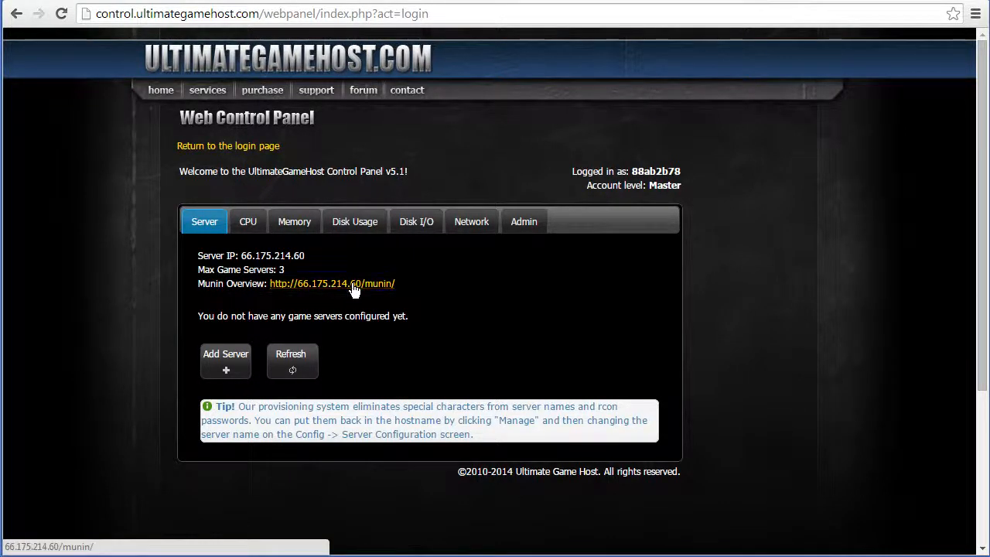
Open the server's Munin overview and look through the network category's charts for localhost.localdomain
click(314, 290)
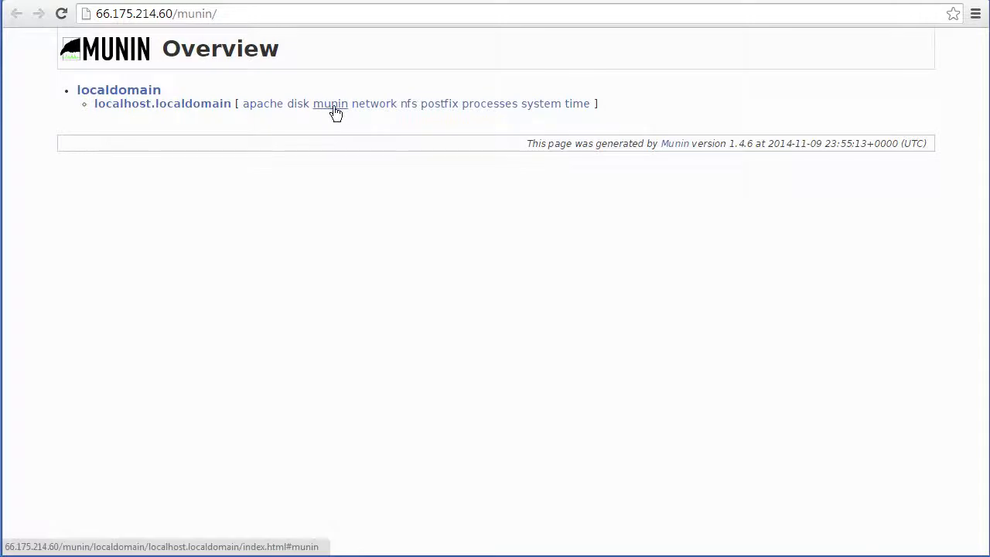
click(375, 111)
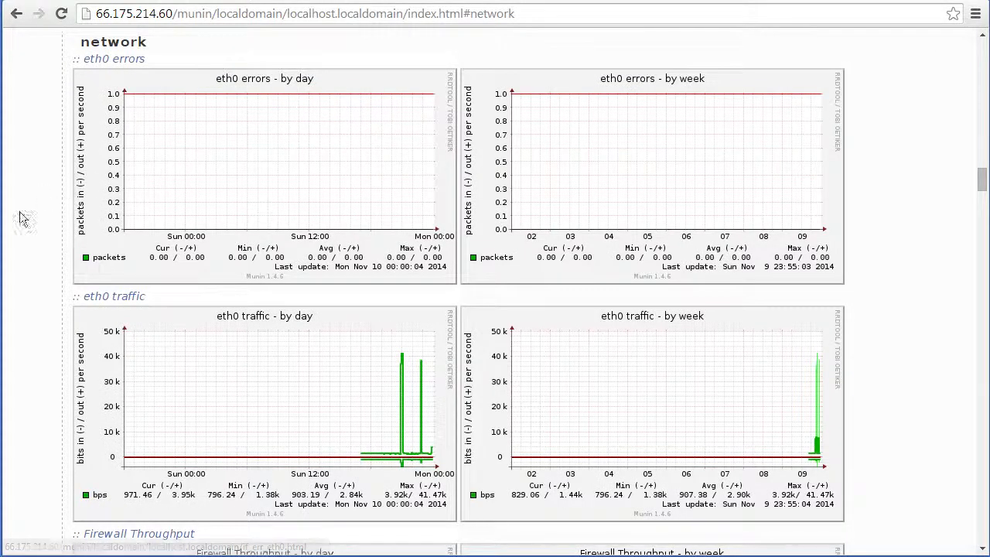
scroll(48, 246, down, 2)
scroll(55, 244, down, 8)
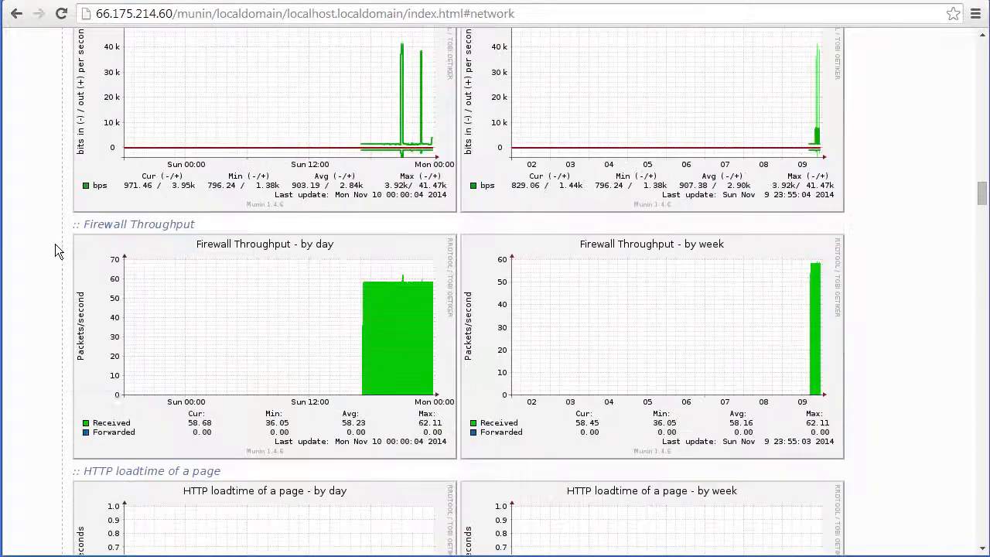
scroll(53, 225, down, 5)
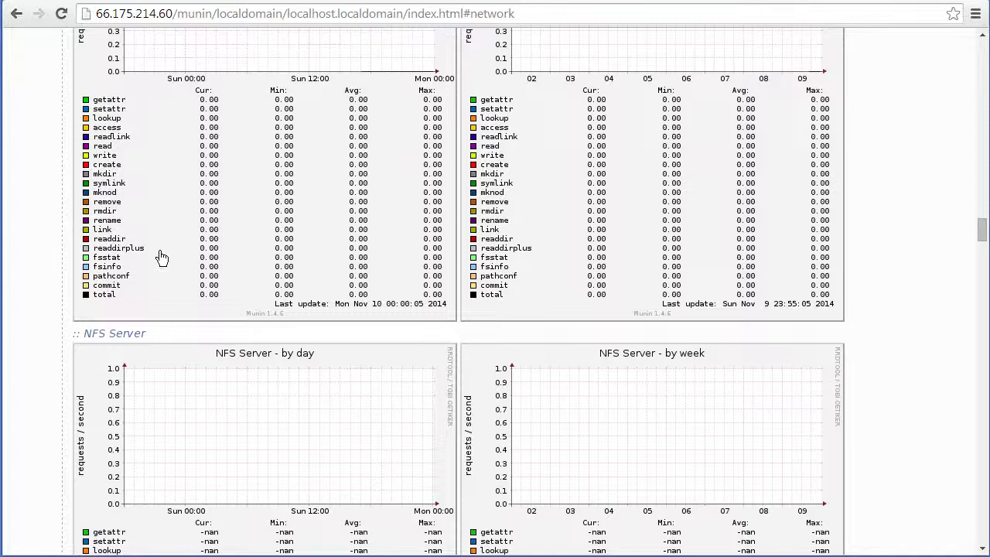
Look through the system category's charts from the Munin overview, and return to the web control panel
click(16, 13)
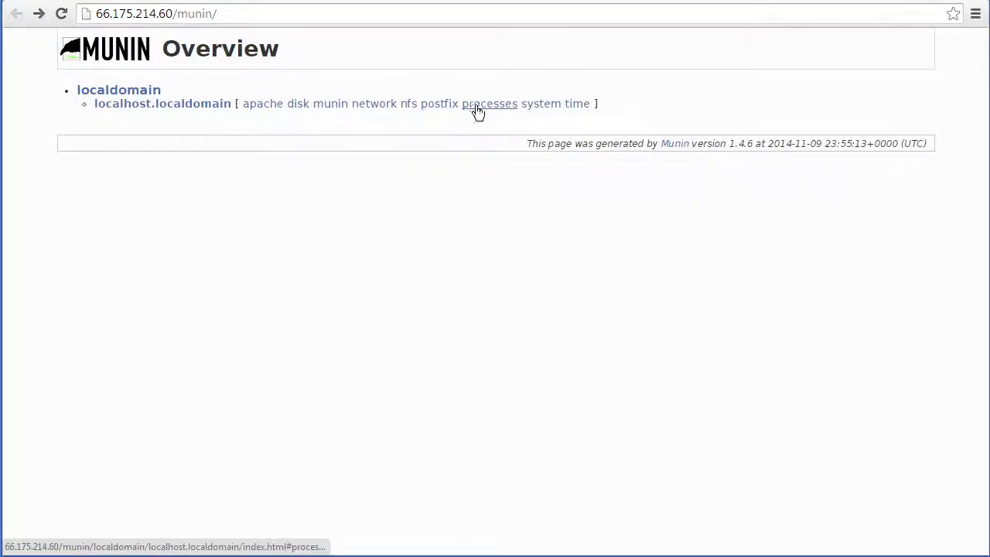
click(535, 105)
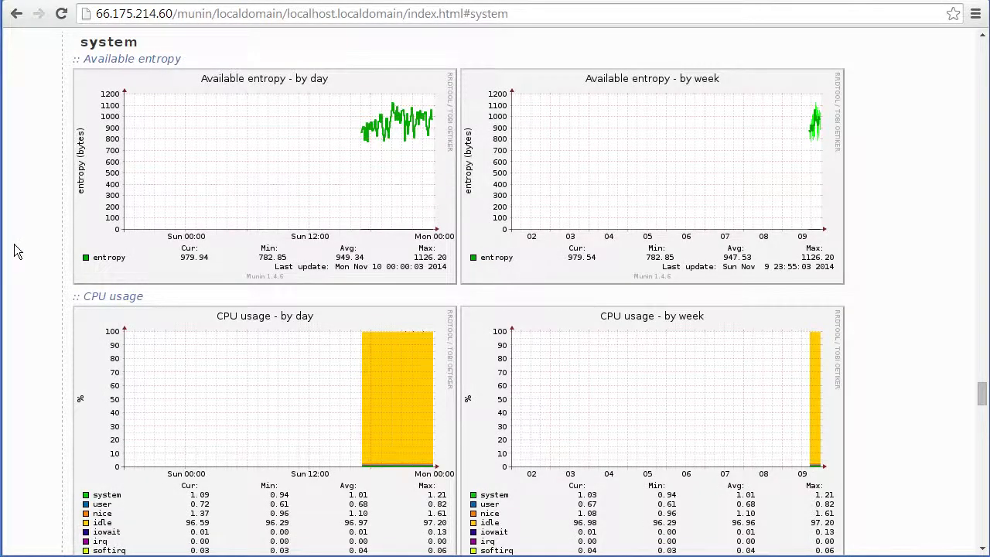
scroll(41, 246, down, 5)
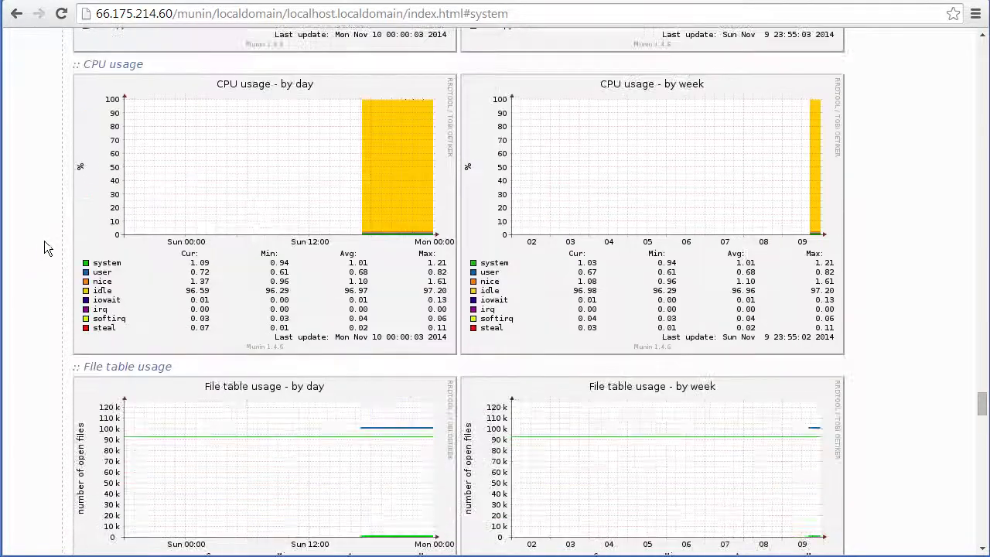
scroll(35, 245, down, 10)
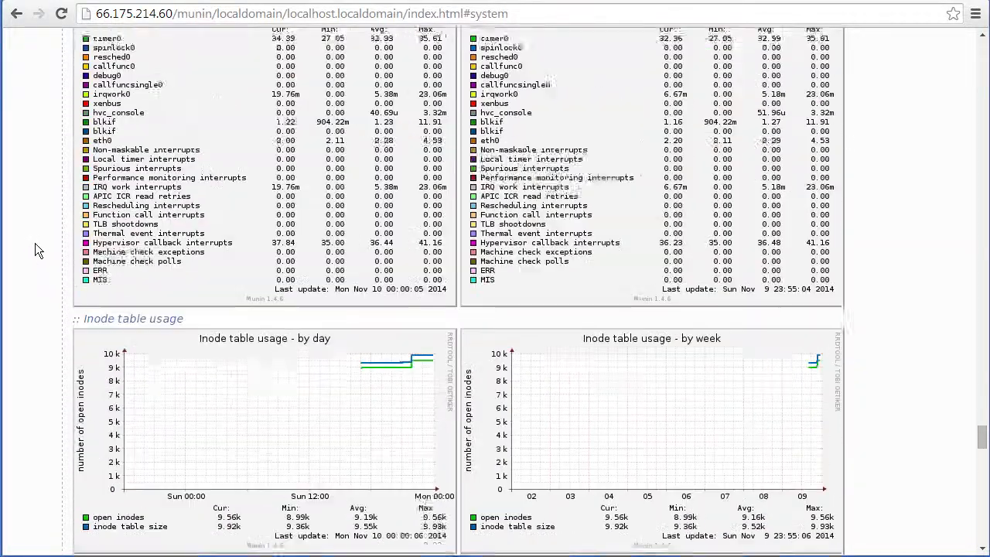
scroll(36, 244, up, 15)
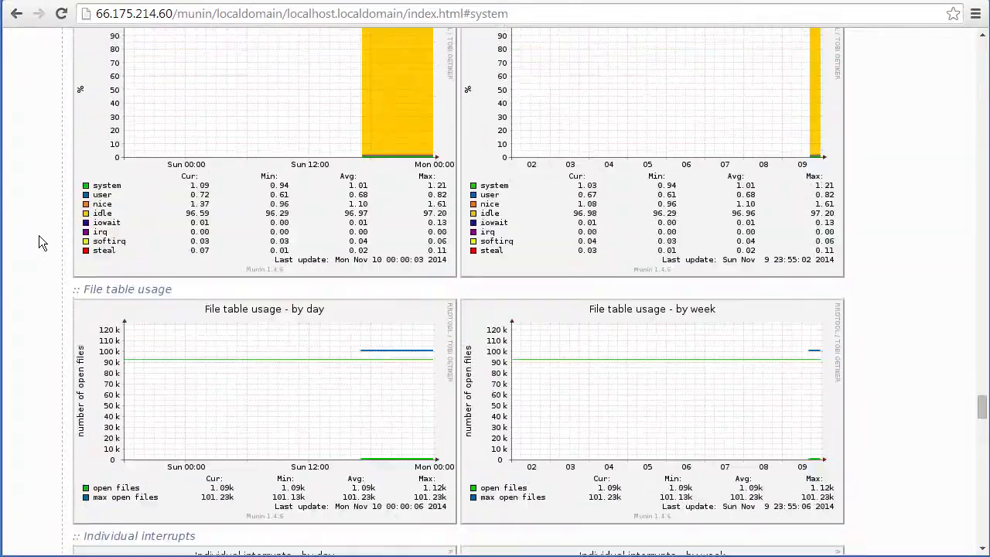
scroll(42, 249, up, 15)
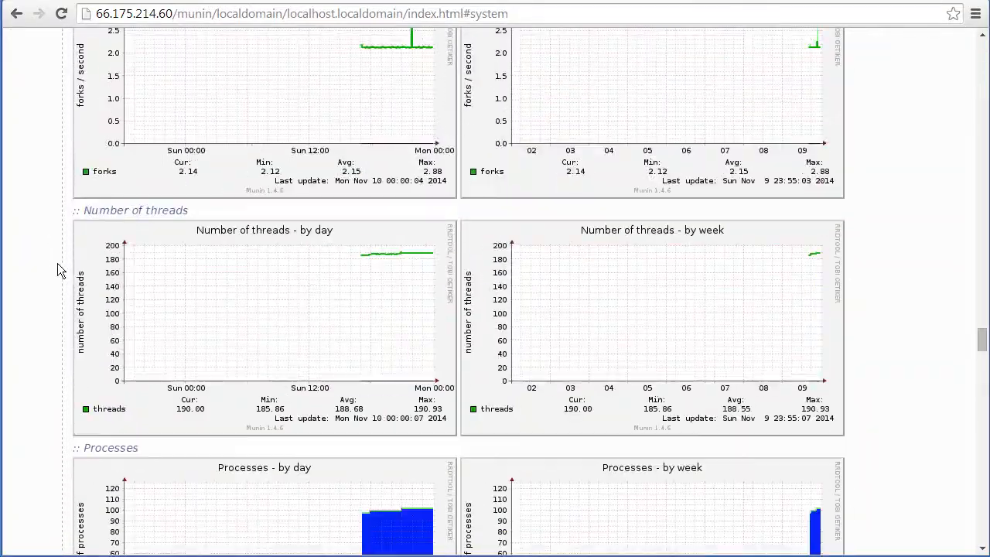
scroll(66, 270, up, 15)
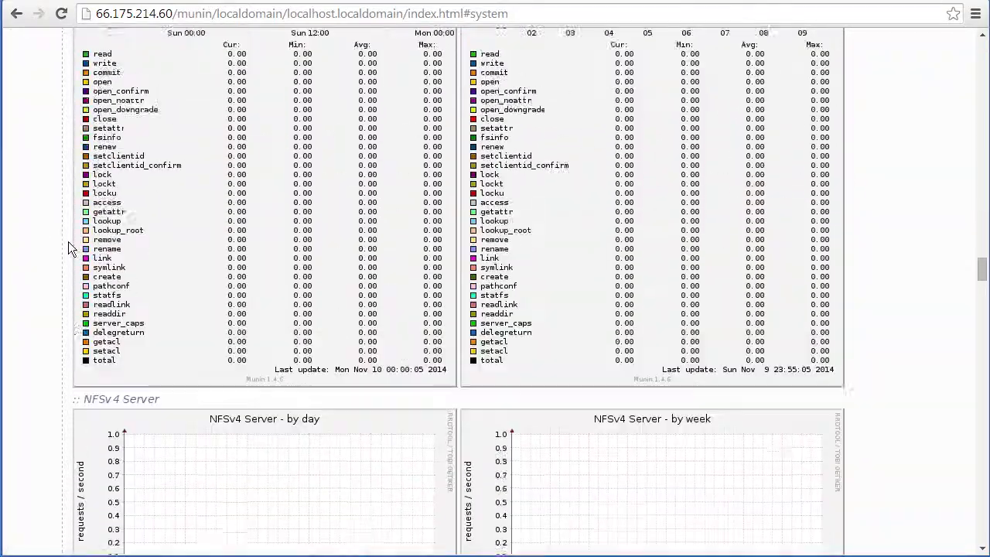
scroll(66, 220, up, 3)
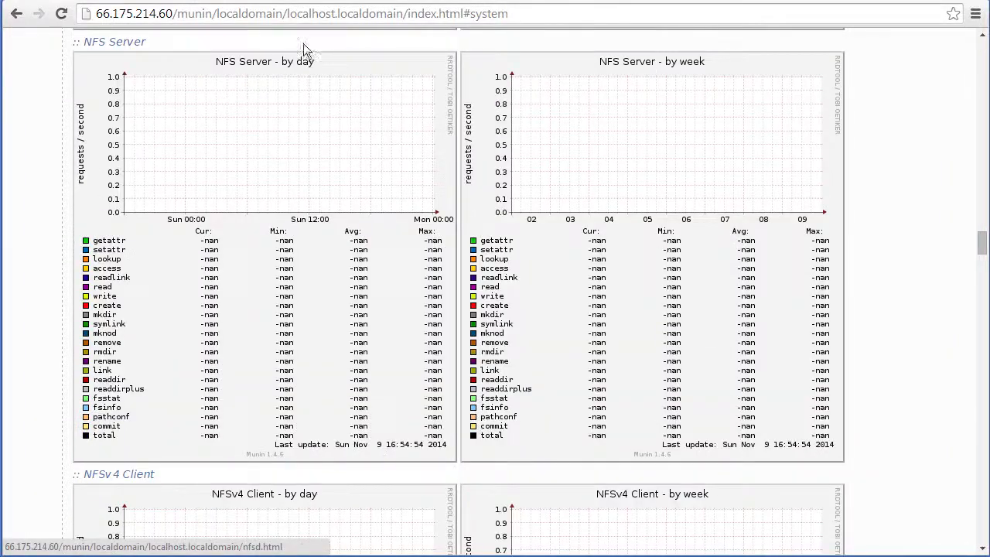
click(333, 4)
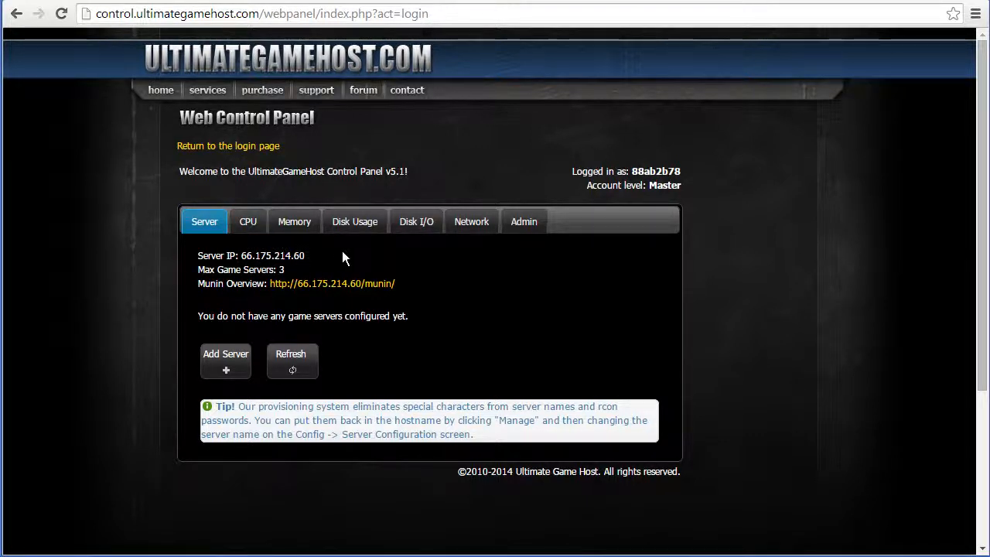
Examine the server's daily CPU usage and its detailed Munin CPU charts, and return to the control panel
click(249, 229)
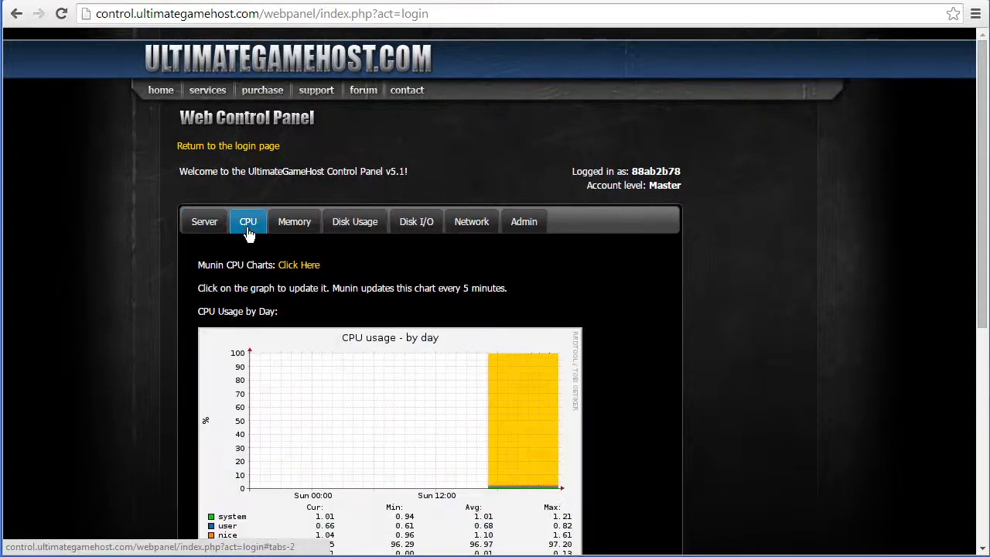
scroll(101, 281, down, 2)
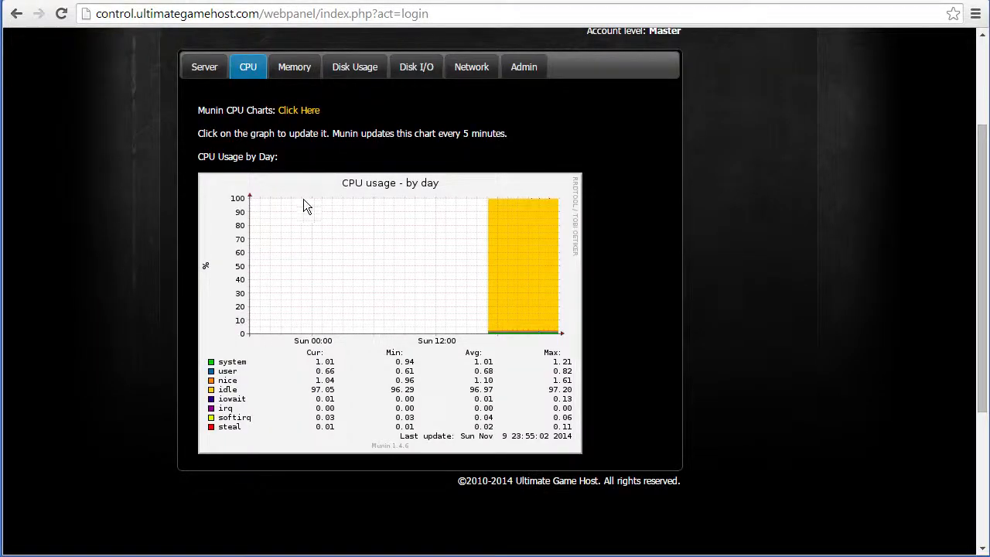
click(292, 118)
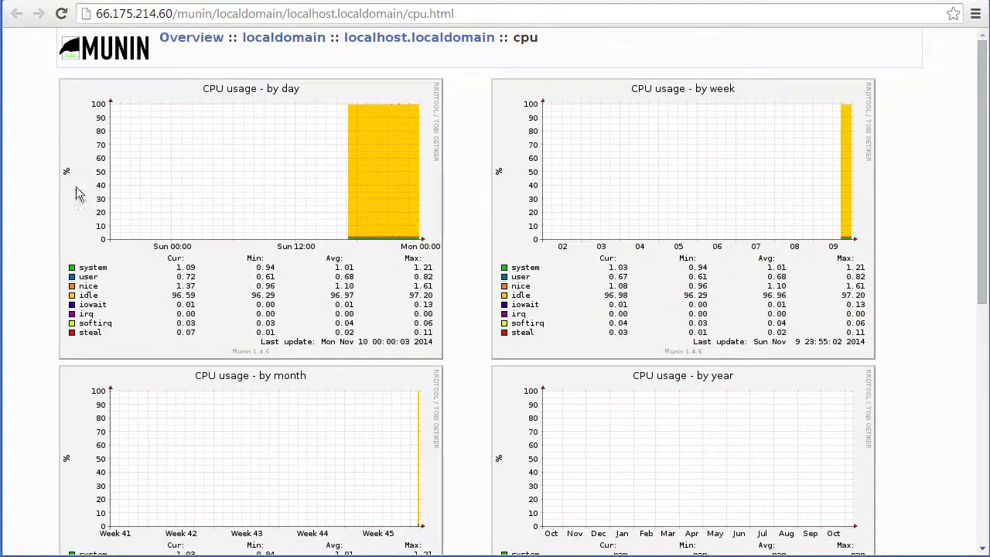
scroll(47, 224, down, 2)
scroll(37, 240, down, 4)
scroll(43, 243, down, 1)
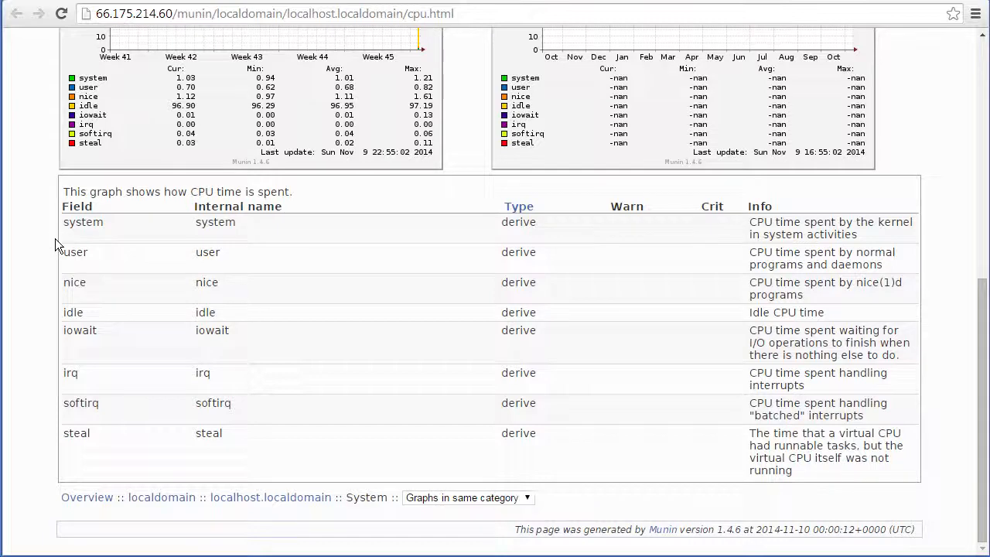
scroll(95, 239, up, 6)
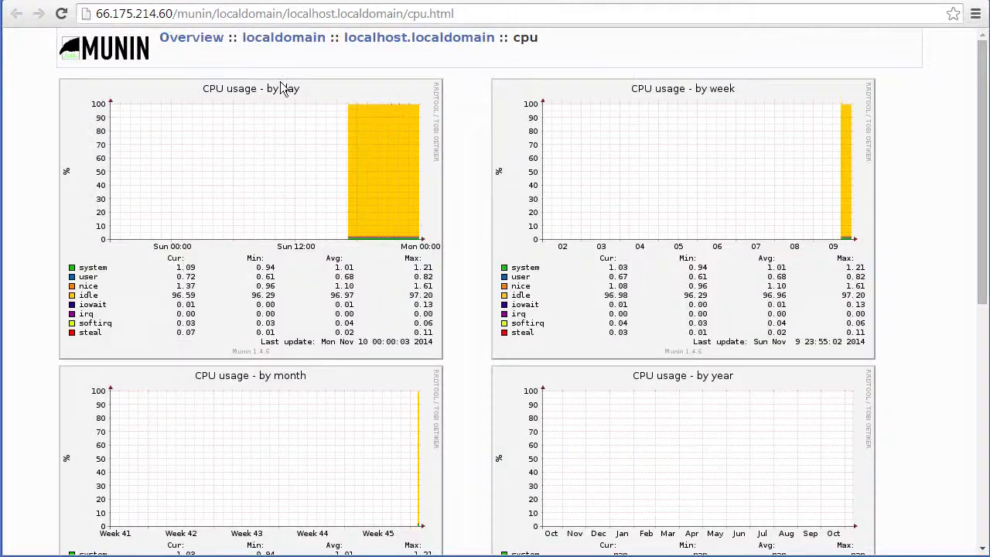
click(330, 1)
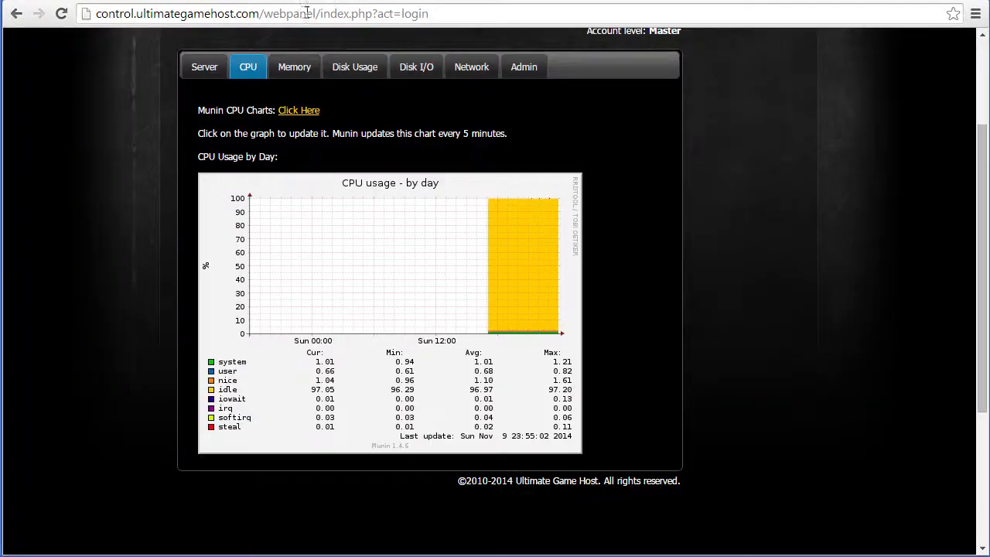
Examine the server's daily memory usage and its detailed Munin memory charts, and return to the control panel
click(293, 68)
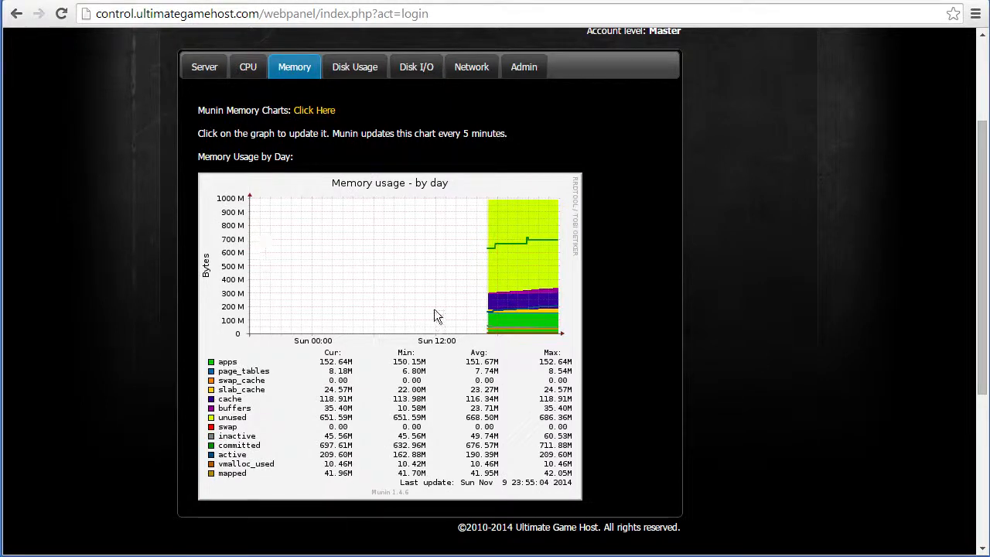
scroll(371, 236, up, 1)
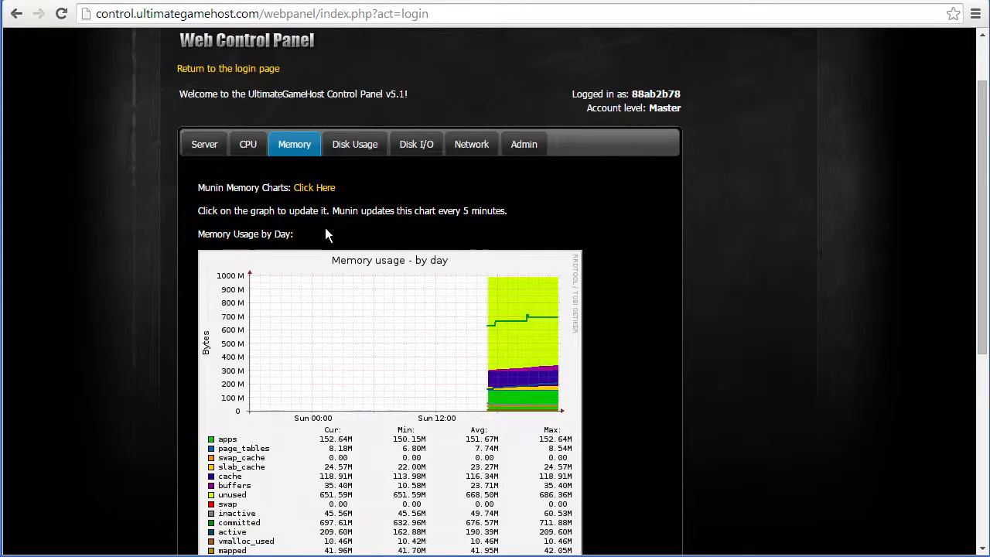
click(318, 190)
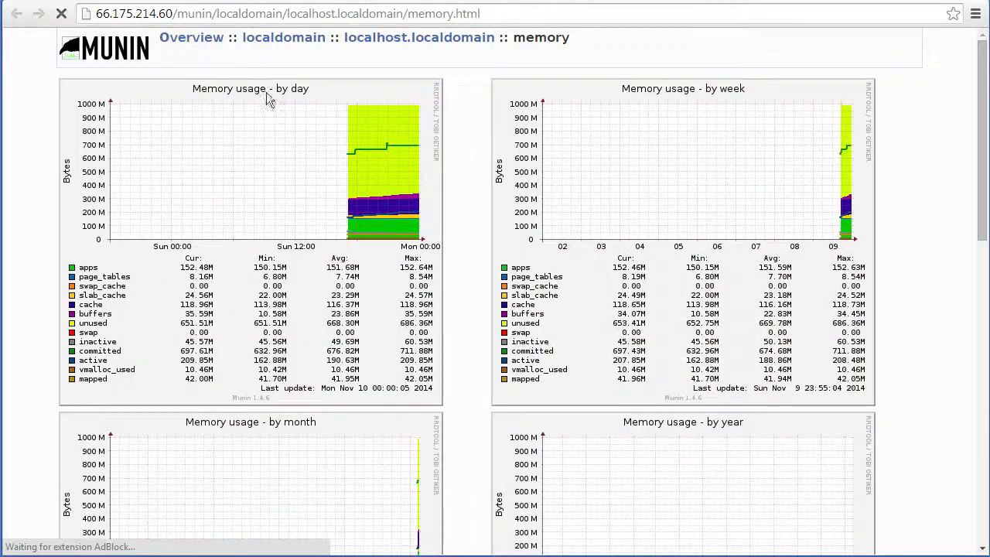
scroll(458, 203, down, 8)
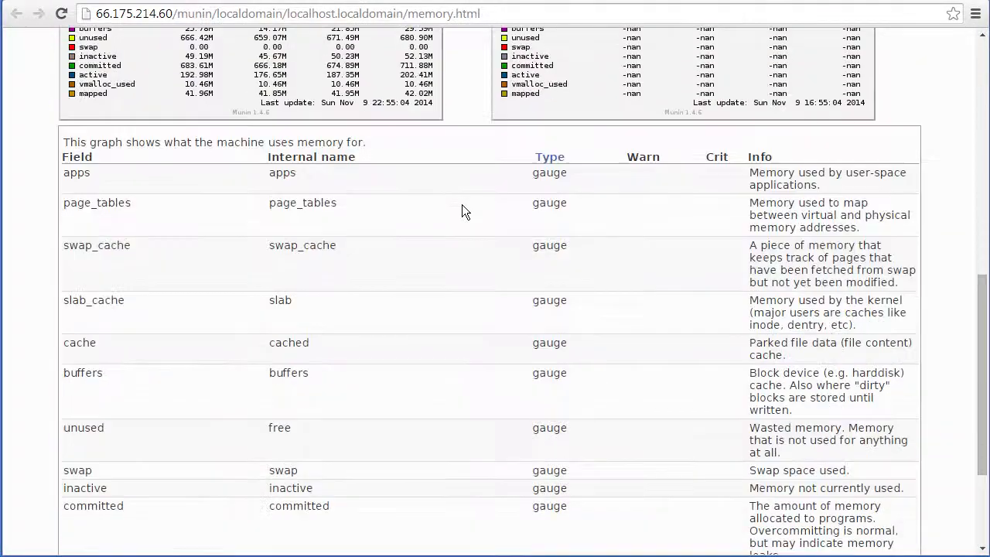
click(335, 0)
Review the daily Disk Usage, Disk I/O and Network charts, and the Admin options for the control panel account
click(365, 149)
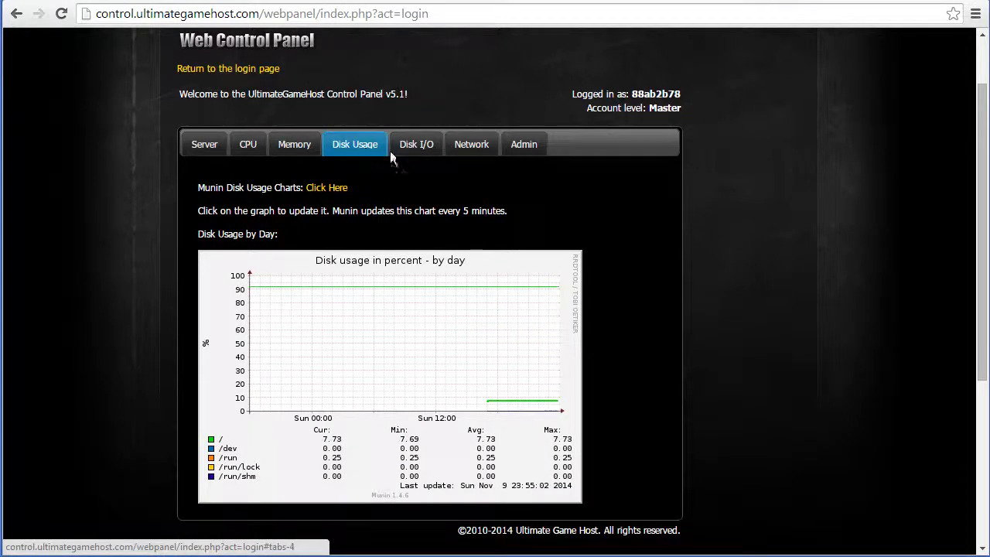
click(413, 147)
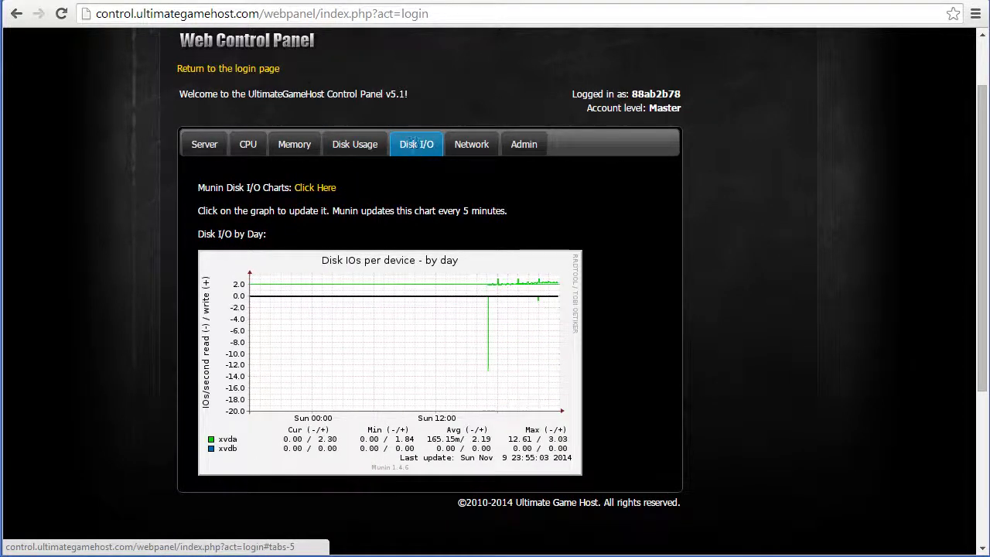
click(469, 151)
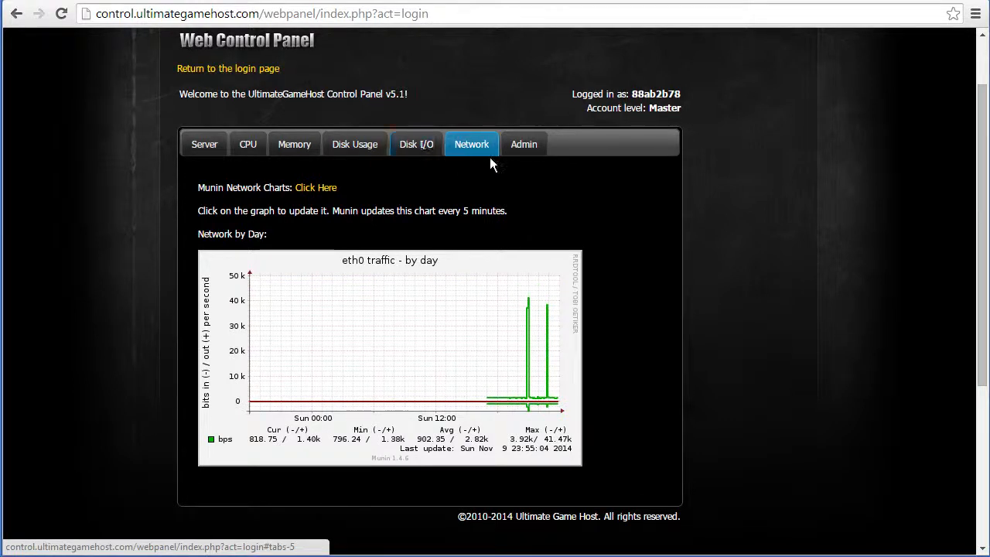
click(517, 154)
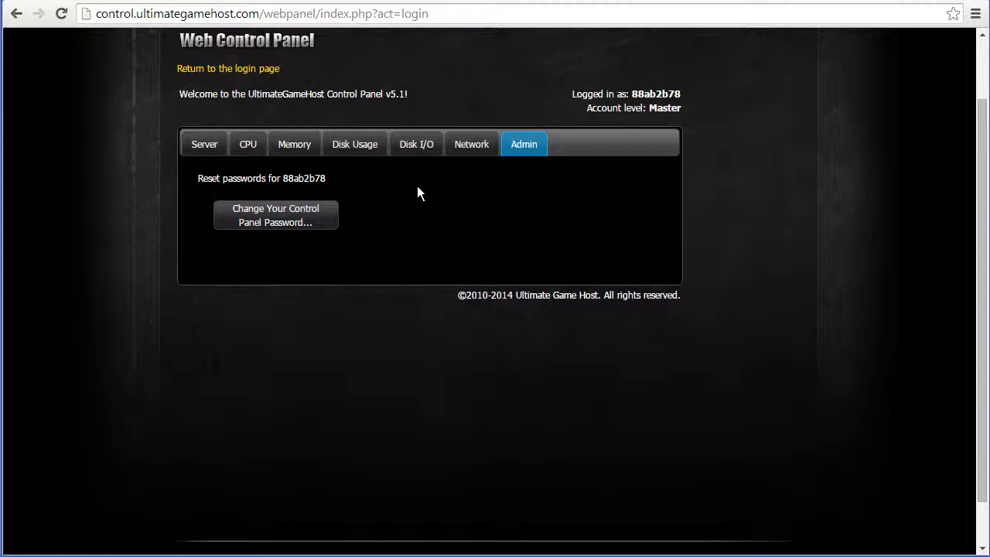
Start adding a game server with Garry's Mod as the game and 8 player slots
click(223, 159)
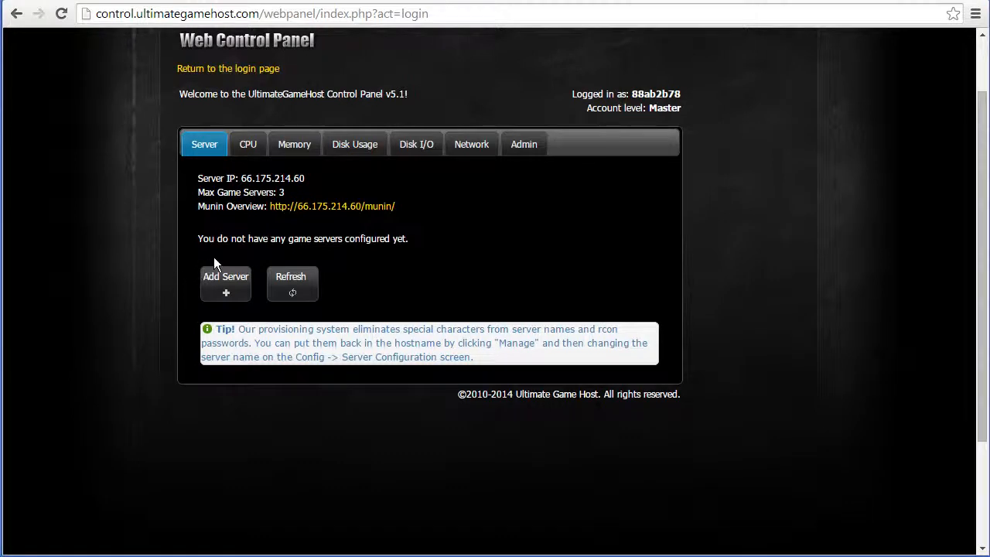
click(239, 292)
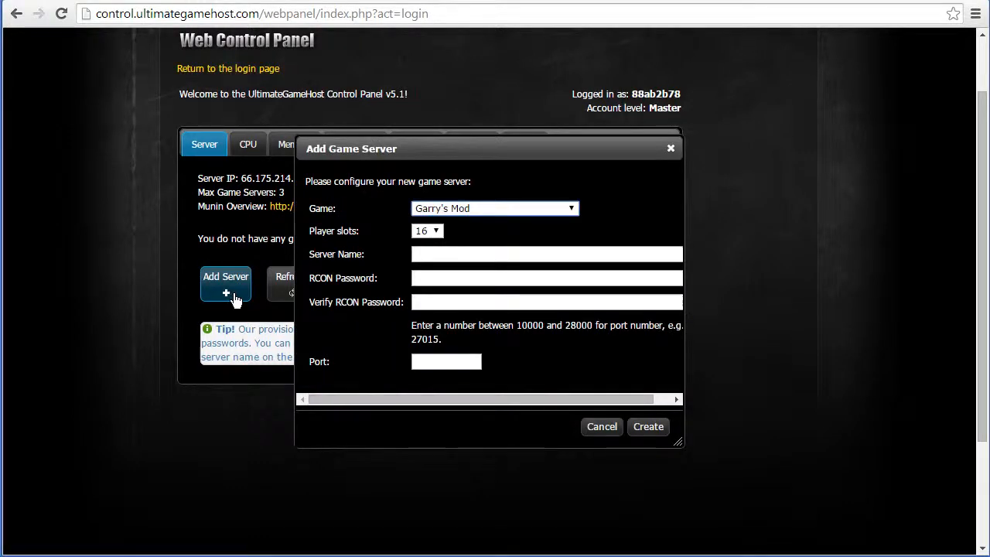
click(574, 212)
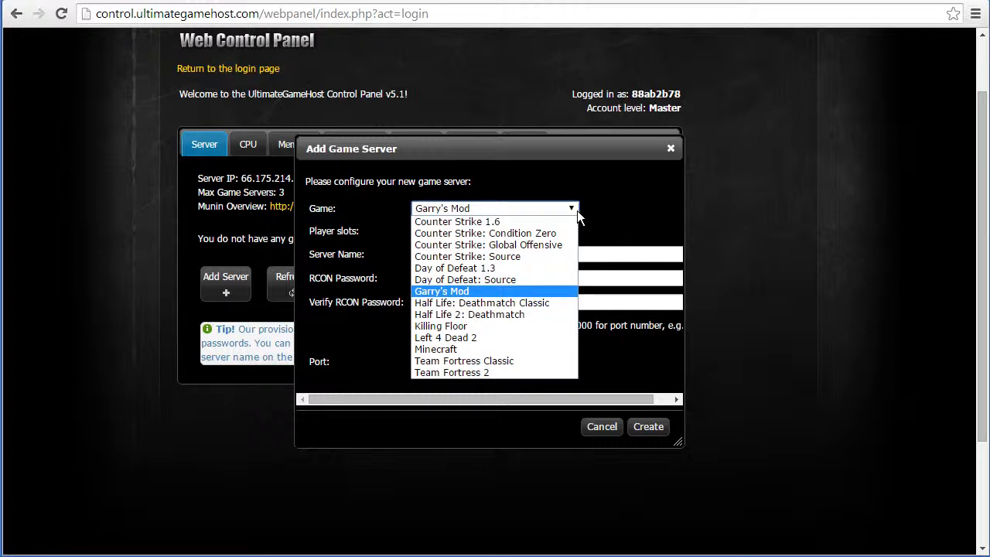
click(466, 291)
click(437, 232)
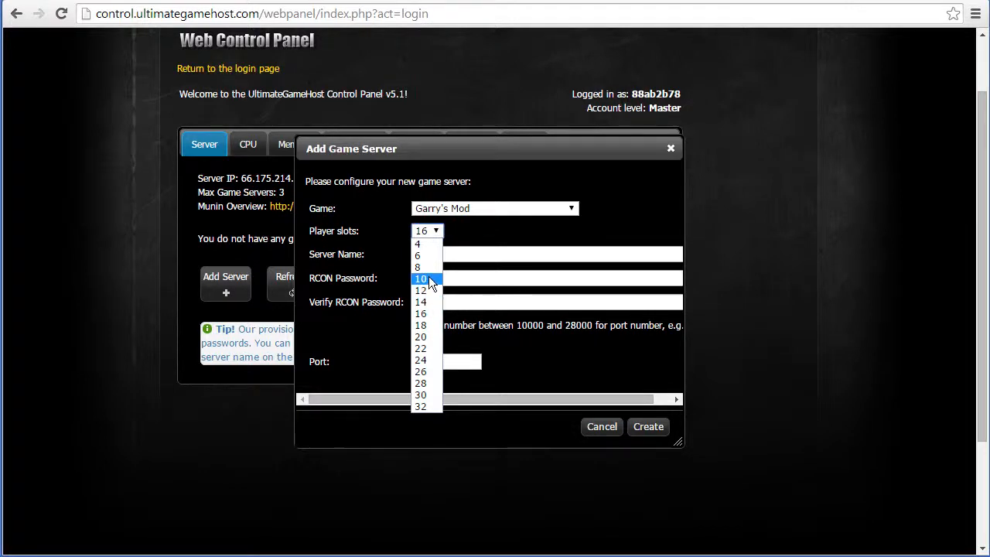
click(430, 268)
Name the new game server "Test Garrys Mod Server" and reposition the Add Game Server dialog over the server overview
click(443, 258)
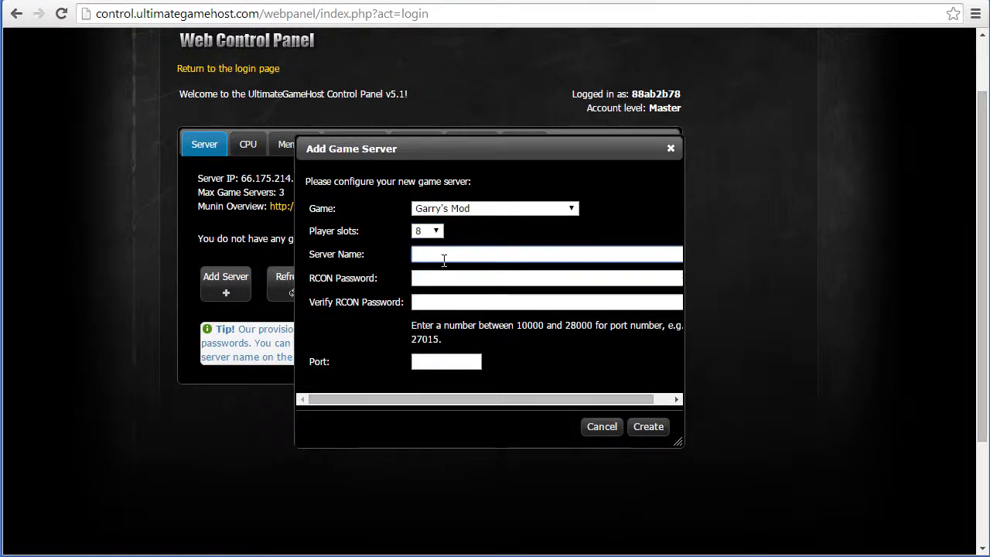
text(Test Ga)
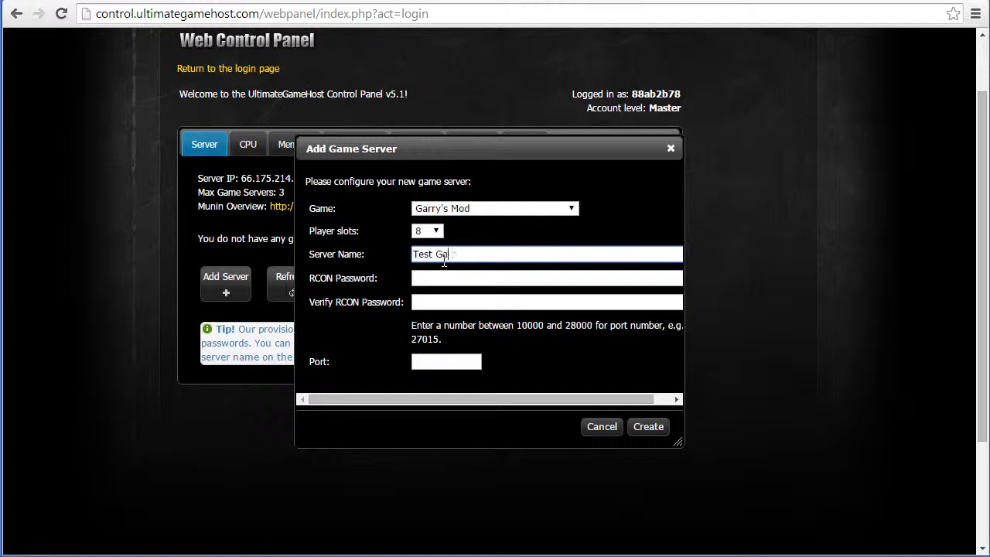
text(rrys Mod Server)
drag(501, 157, 765, 163)
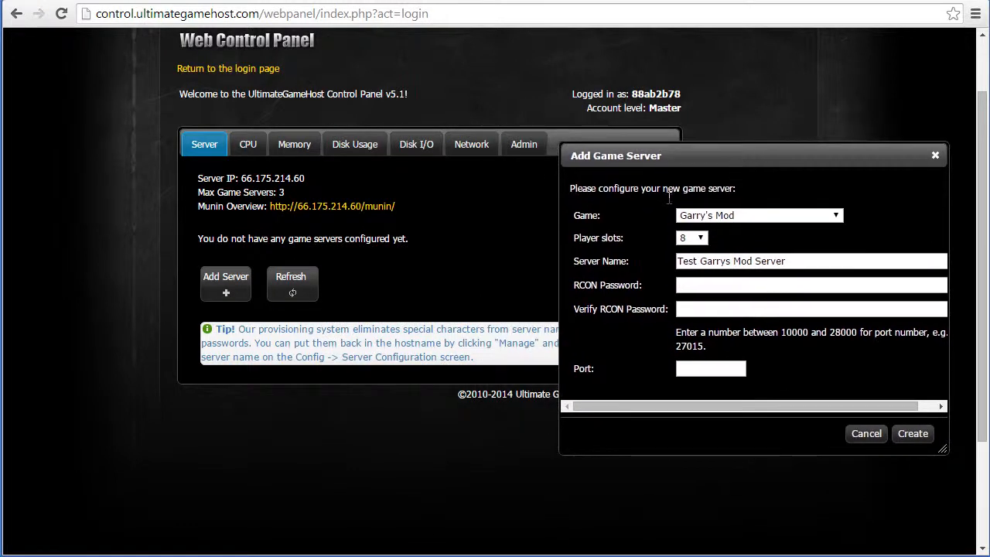
drag(690, 166, 389, 140)
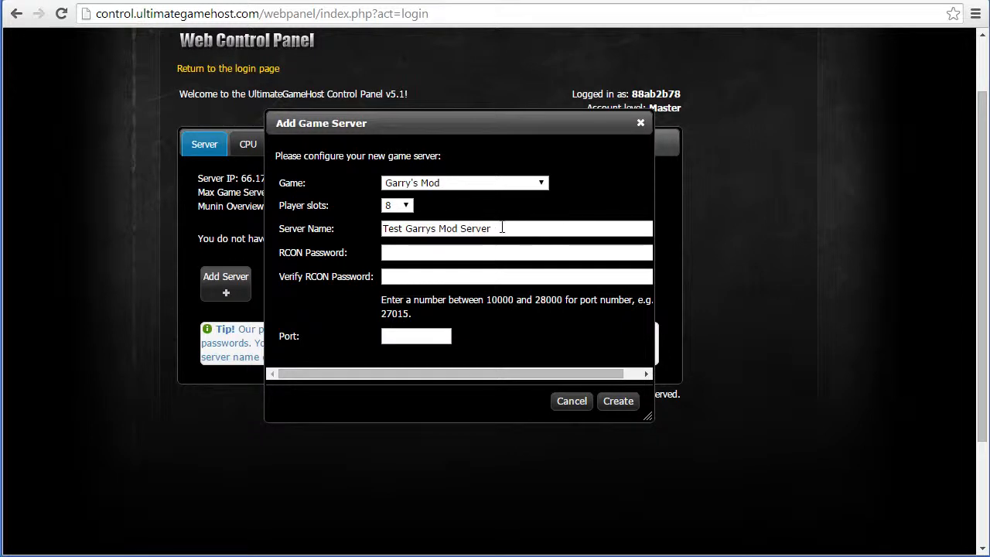
Enter the RCON password for the new Garry's Mod server and repeat it for verification
click(437, 229)
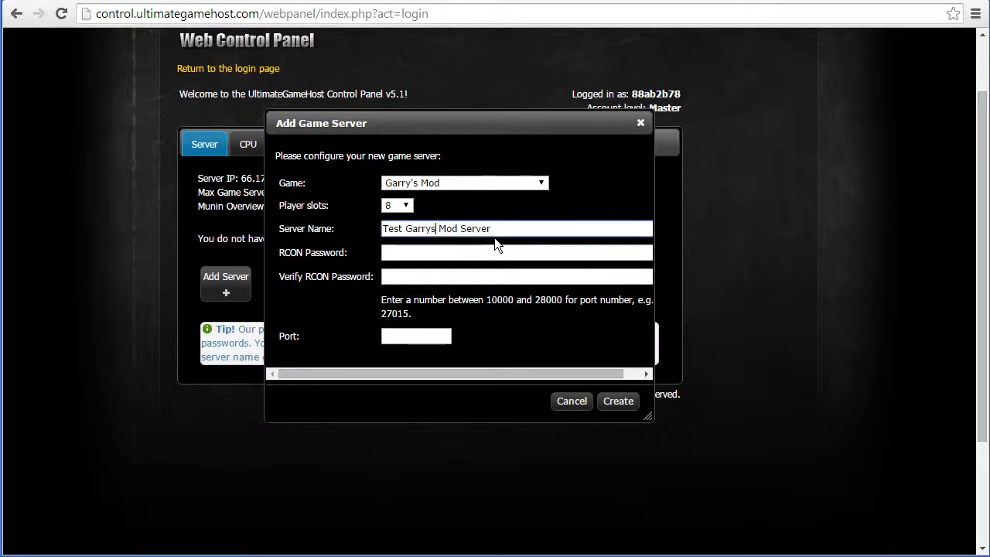
click(474, 253)
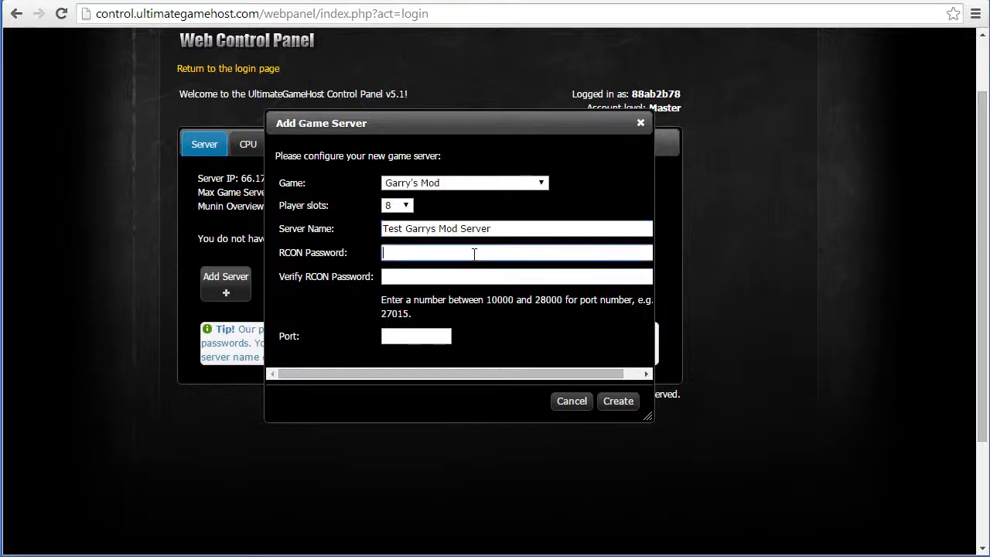
text(•••••••)
key(Tab)
text(•••••••)
key(Tab)
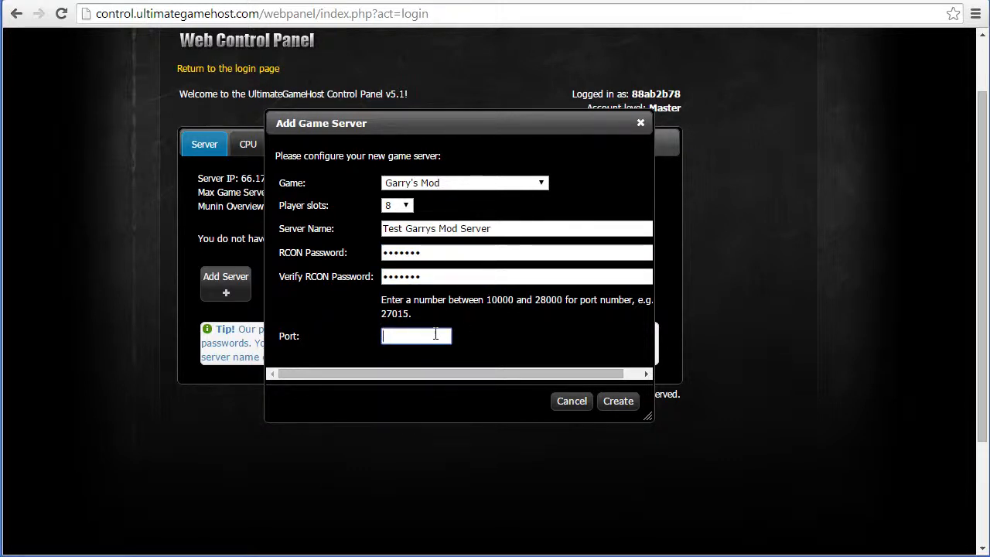
Set the port to 27015, create the Garry's Mod server, and check its entry in the server list
text(27015)
click(626, 371)
drag(550, 372, 525, 369)
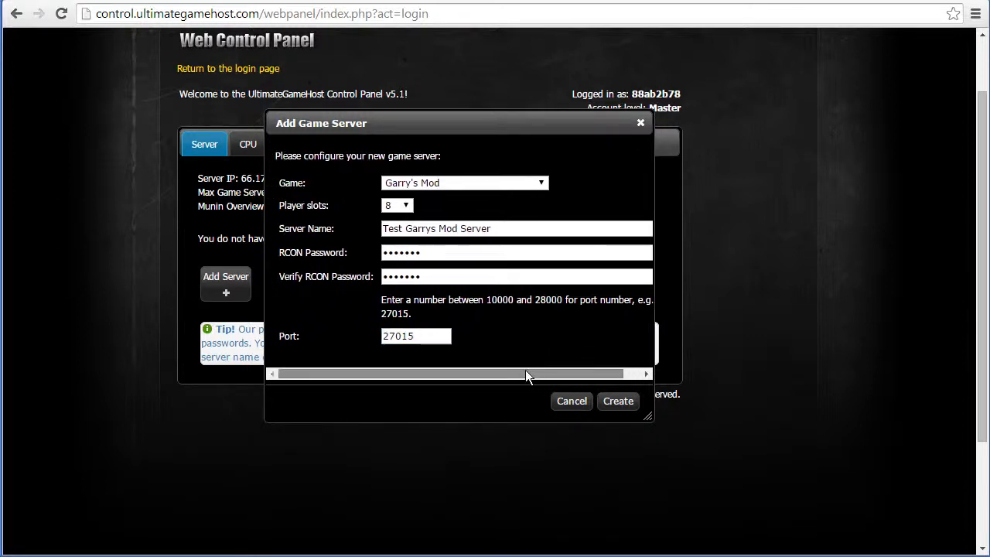
click(617, 408)
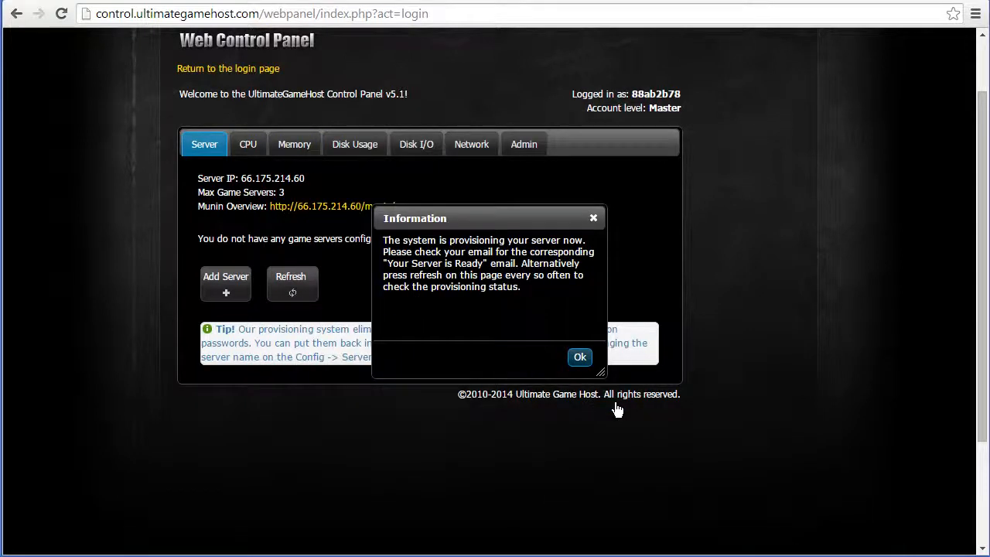
click(580, 358)
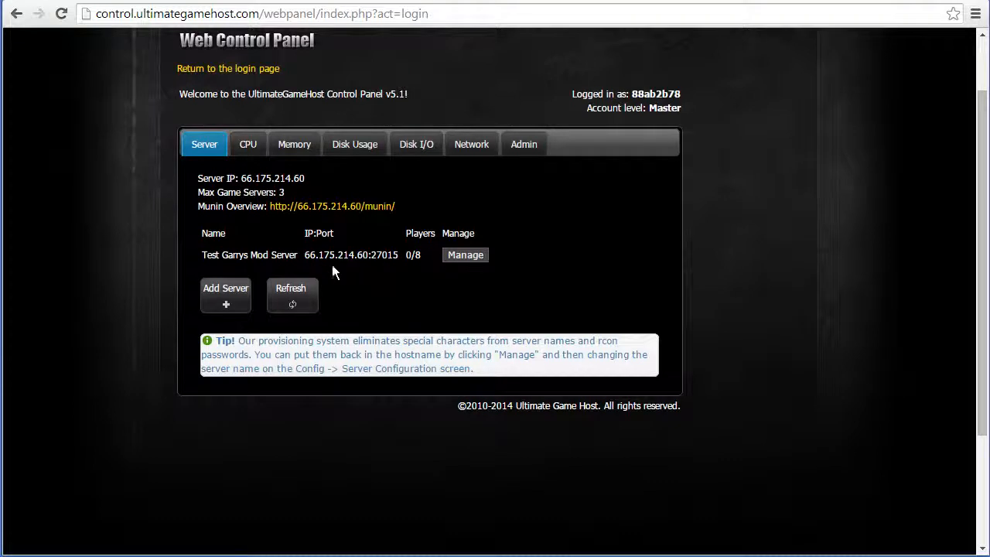
drag(201, 254, 424, 259)
click(422, 320)
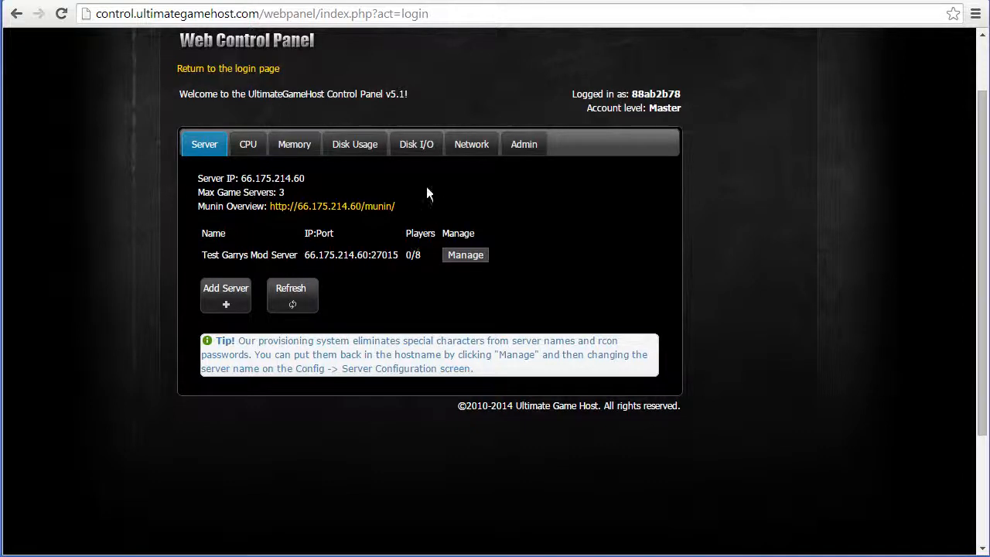
Examine the detailed Munin disk usage and network traffic charts, and return to the server overview
click(350, 152)
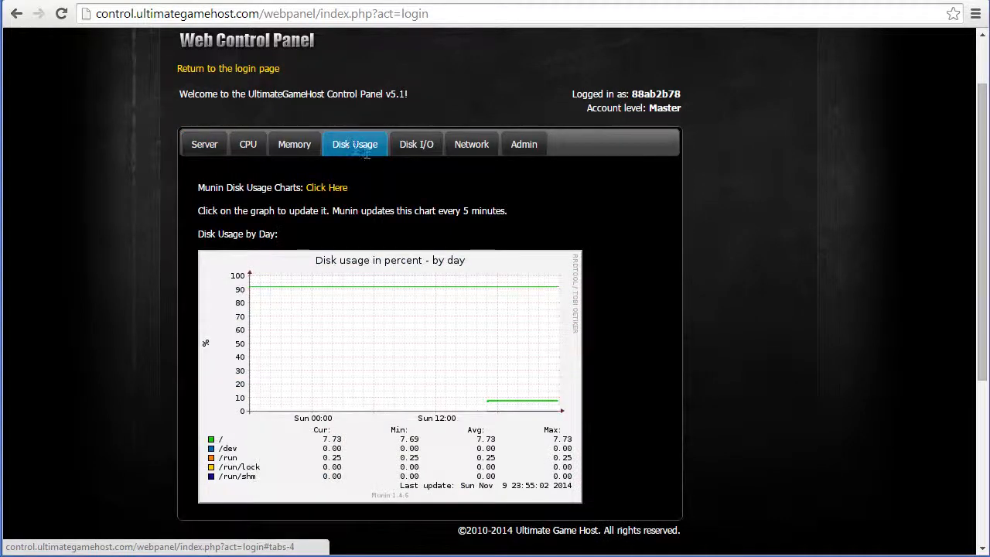
click(334, 192)
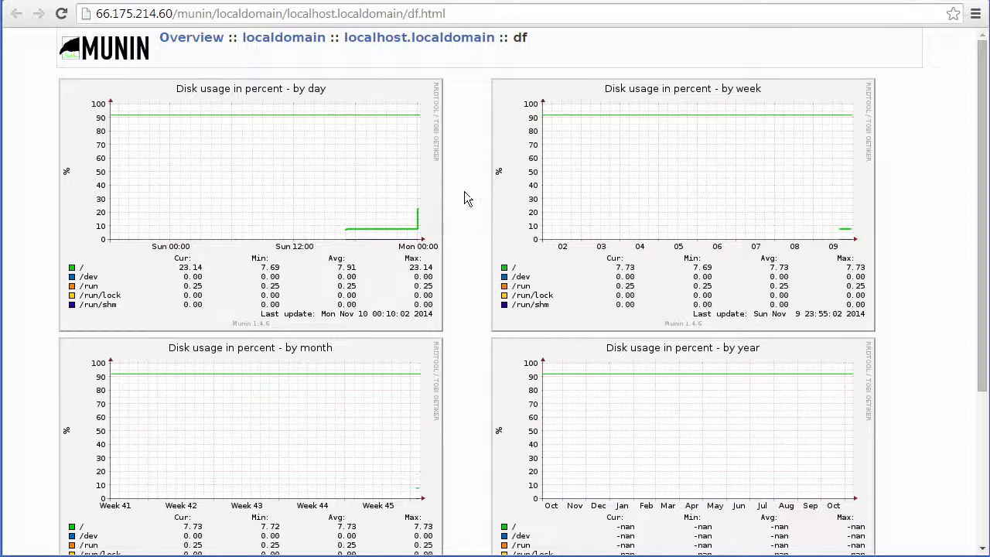
click(330, 1)
click(472, 141)
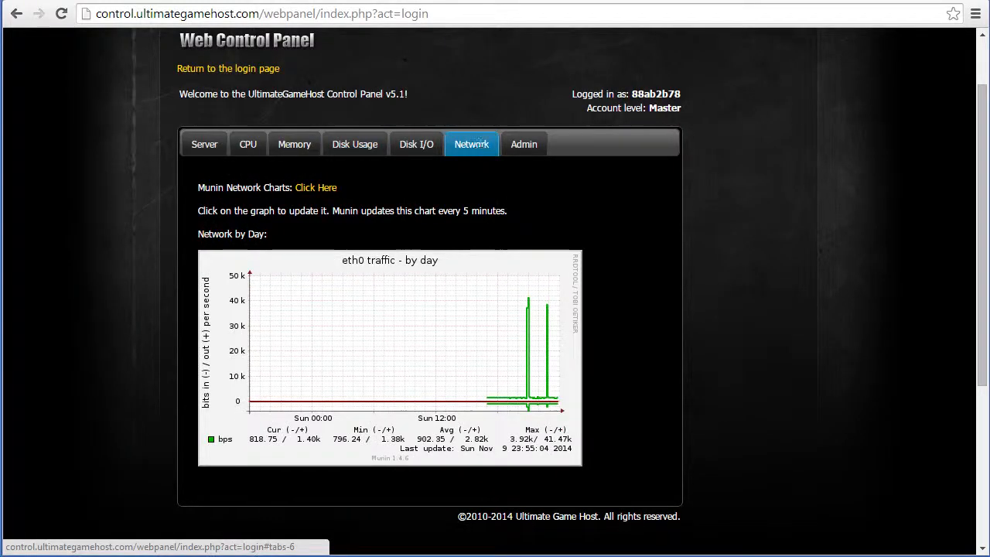
click(315, 188)
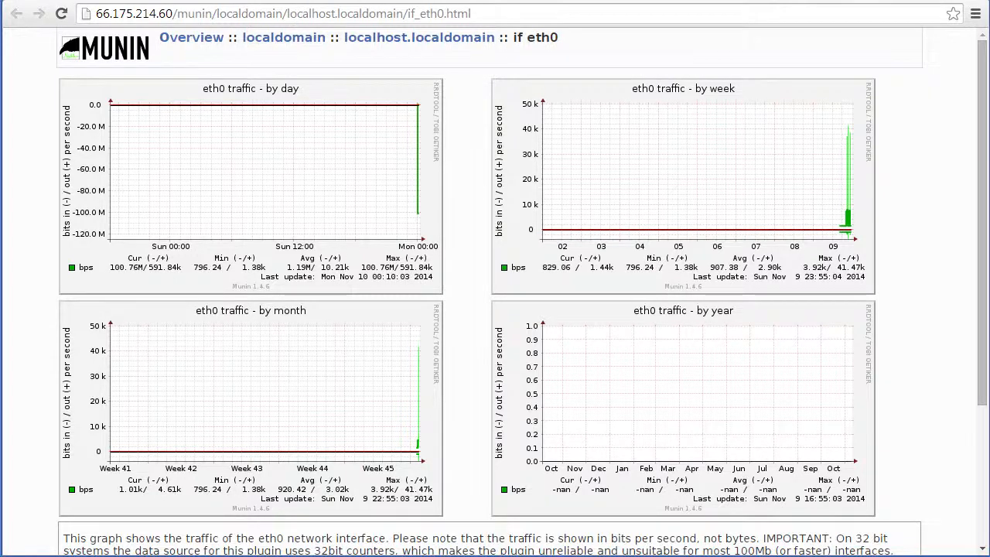
click(334, 4)
click(221, 146)
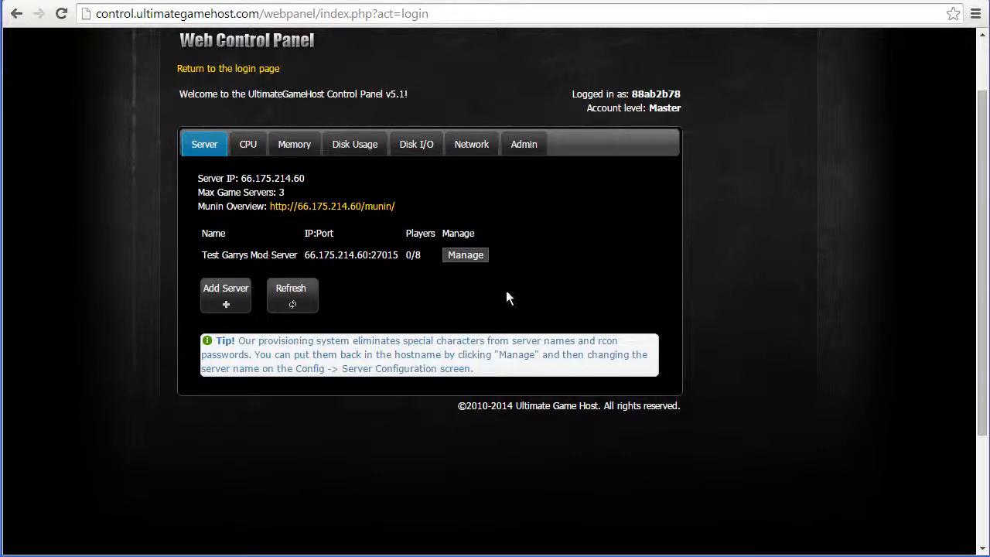
Open the management page of Test Garrys Mod Server and review its automatic management options and daily restart time windows
click(455, 260)
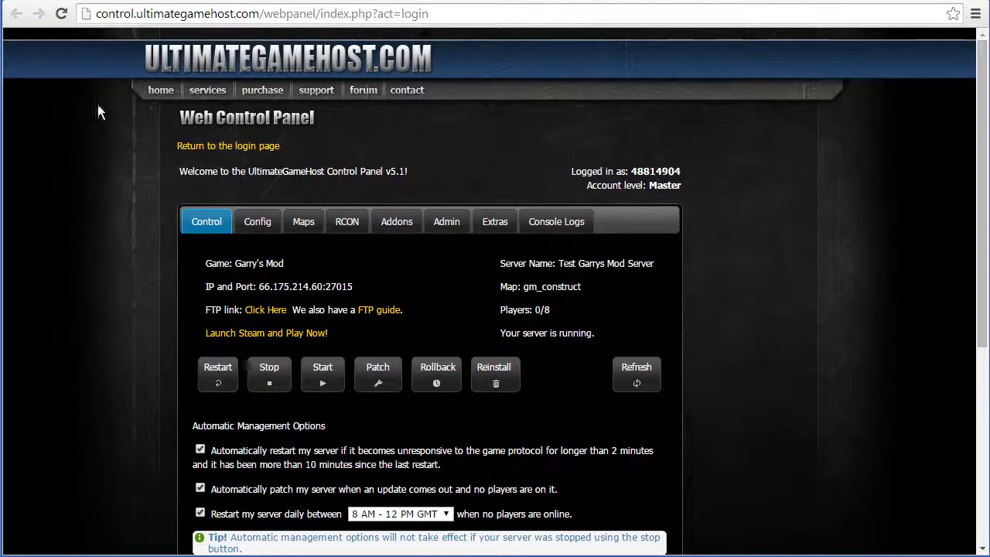
click(107, 1)
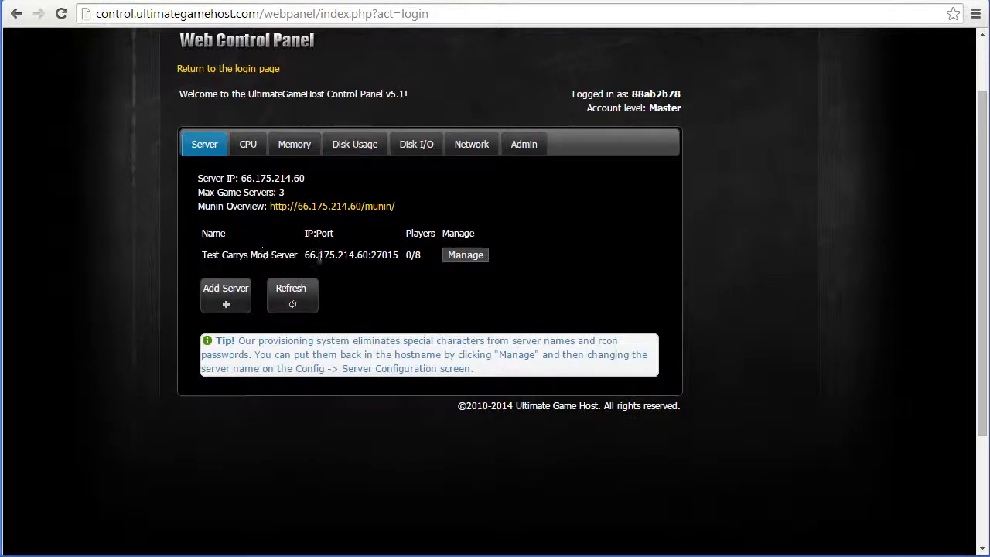
click(279, 1)
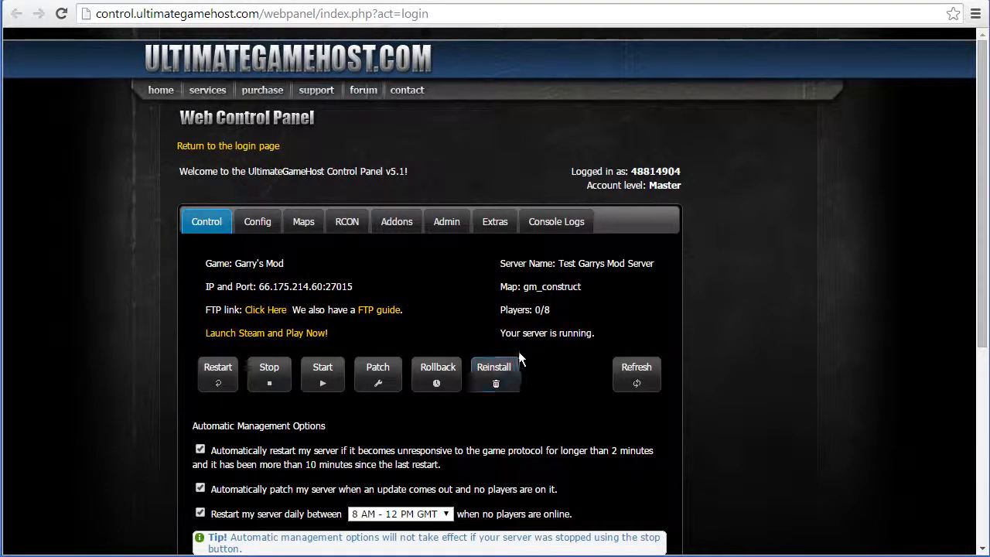
scroll(573, 354, down, 1)
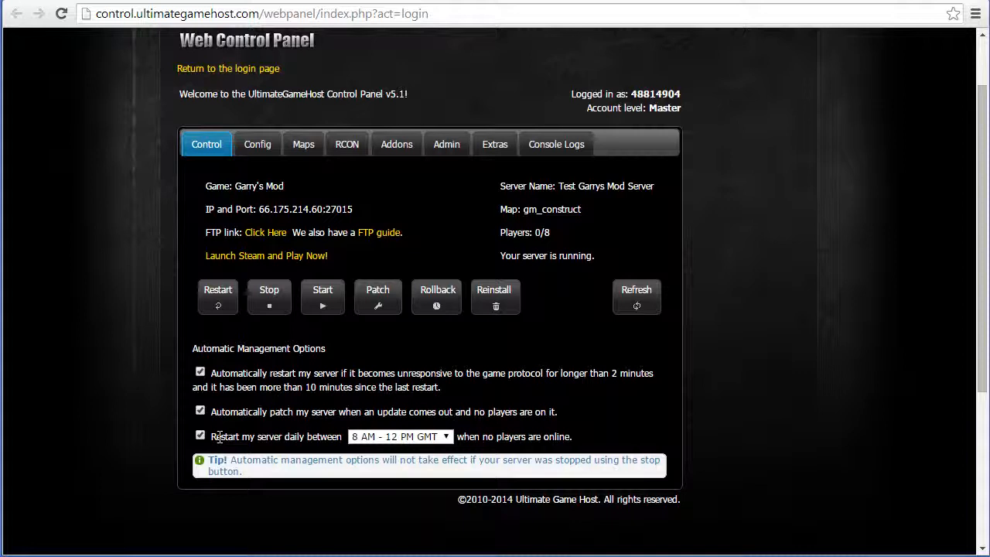
click(446, 438)
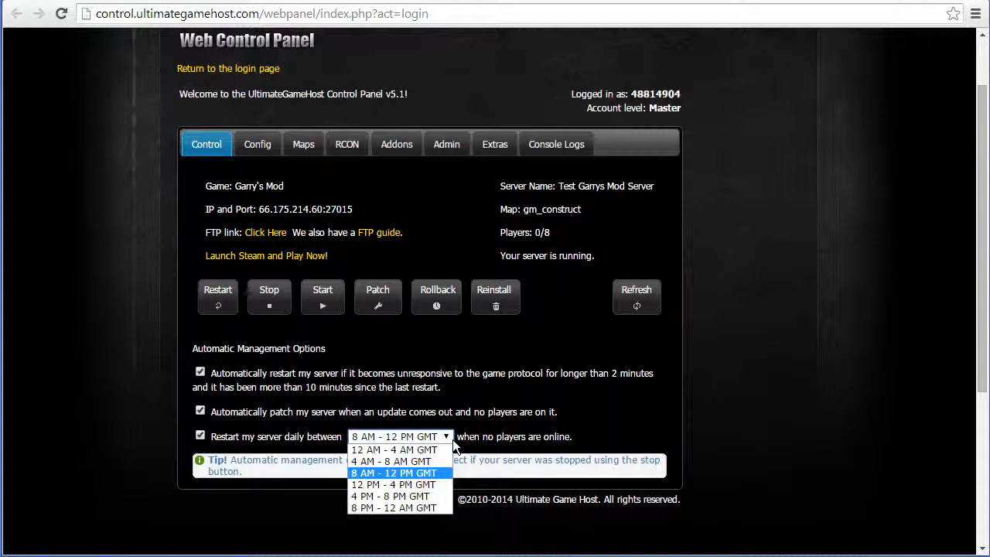
click(634, 445)
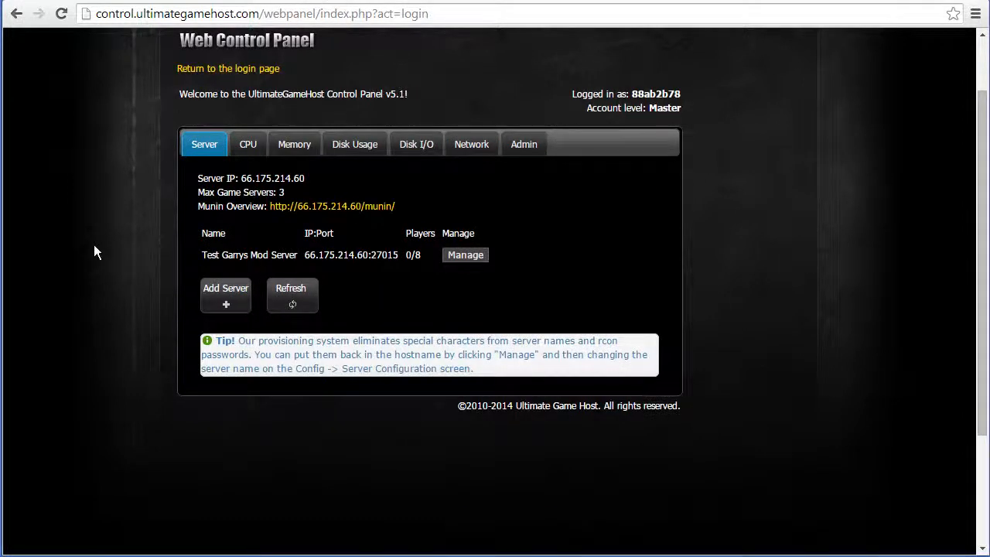
Start adding another game server with Team Fortress 2 as the game and the name "Test Team Fortress 2"
click(220, 307)
click(573, 212)
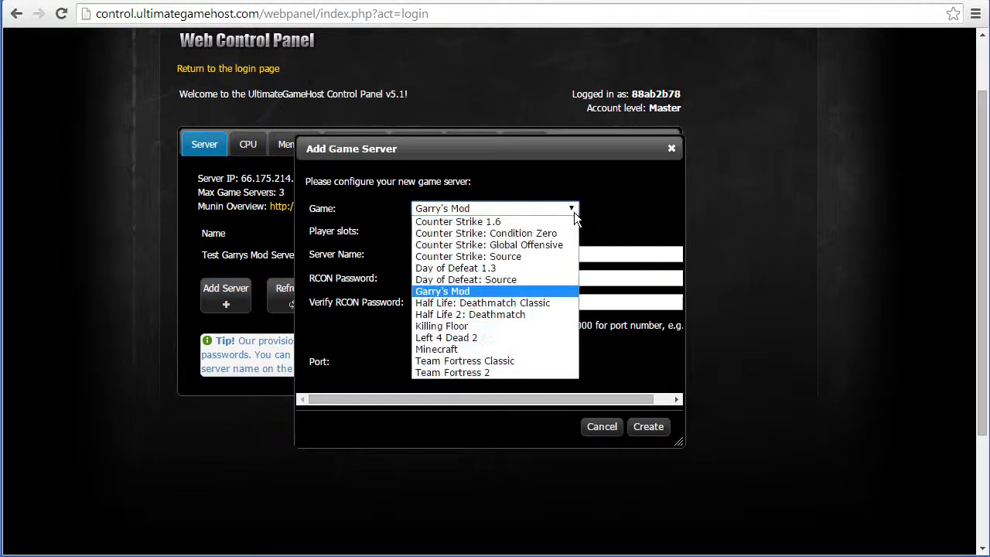
click(503, 373)
click(441, 253)
text(Te)
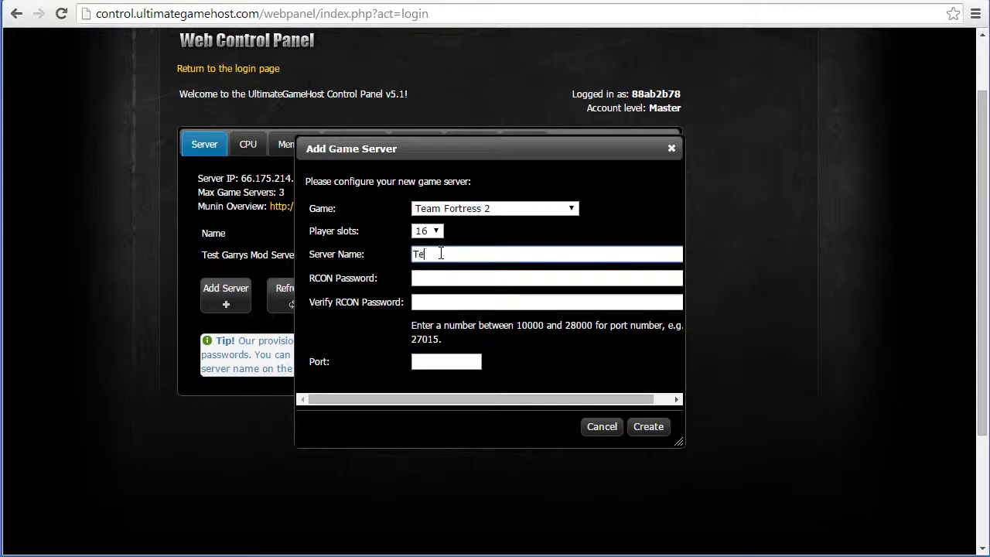
text(st Team Fortress 2)
Enter the RCON password for the Team Fortress 2 server and repeat it for verification
key(Tab)
text(••)
text(•••)
key(Tab)
text(•••••••)
key(Tab)
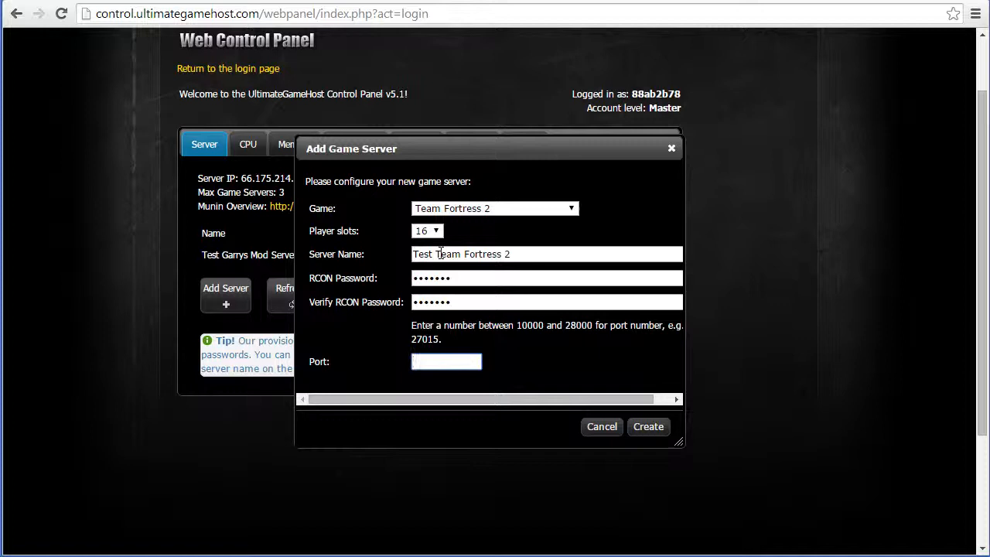
Set the port to 12000, widen the Add Game Server dialog, and create the Team Fortress 2 server
text(12000)
drag(684, 370, 726, 360)
click(531, 353)
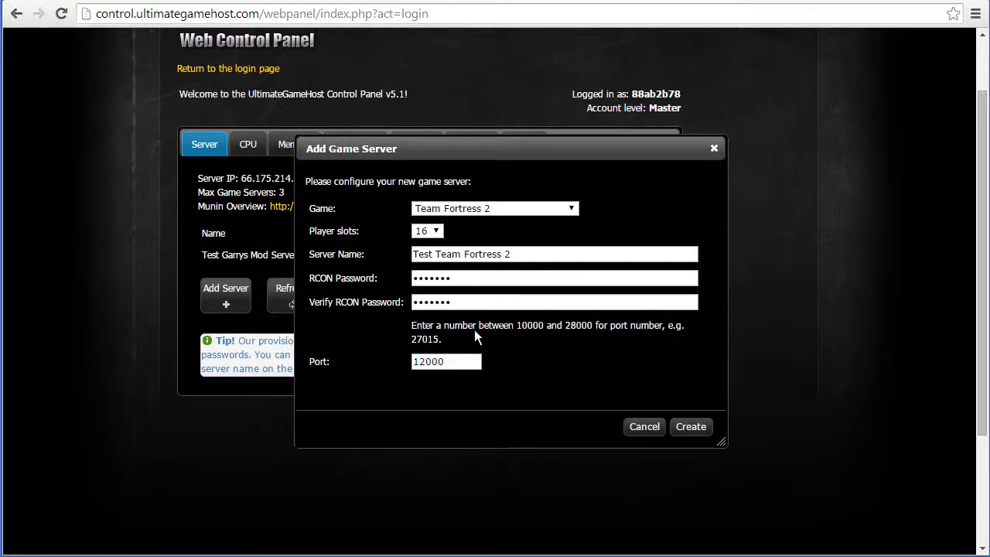
click(690, 428)
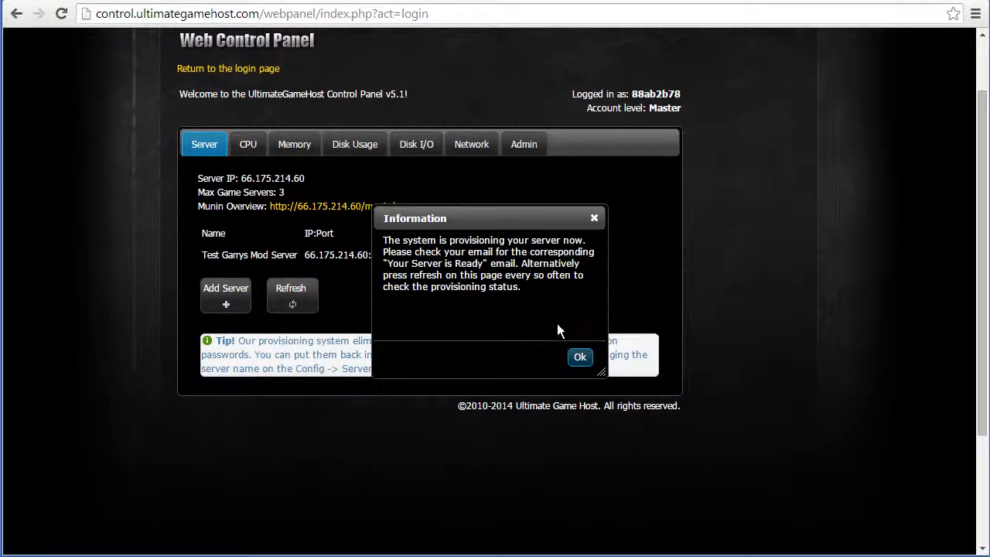
click(580, 357)
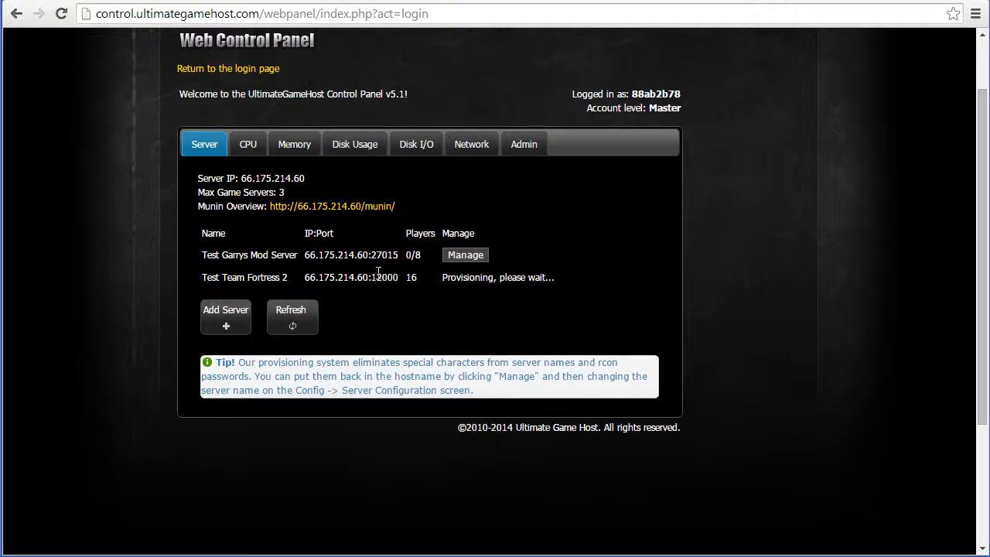
Review the name, player slots and provisioning status of the Team Fortress 2 entry, and refresh the server list
drag(204, 277, 290, 281)
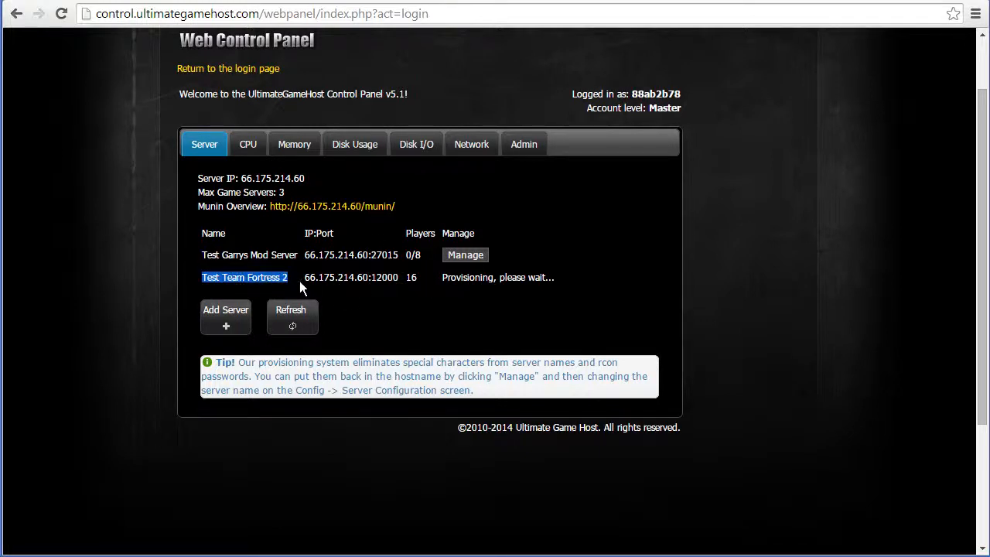
click(299, 281)
double_click(411, 277)
drag(443, 284, 573, 279)
click(577, 297)
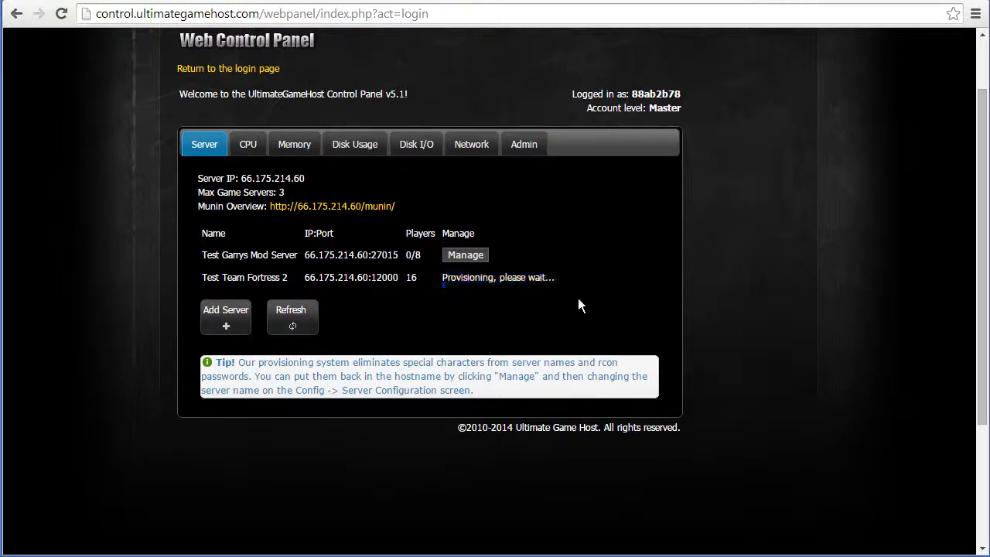
click(286, 324)
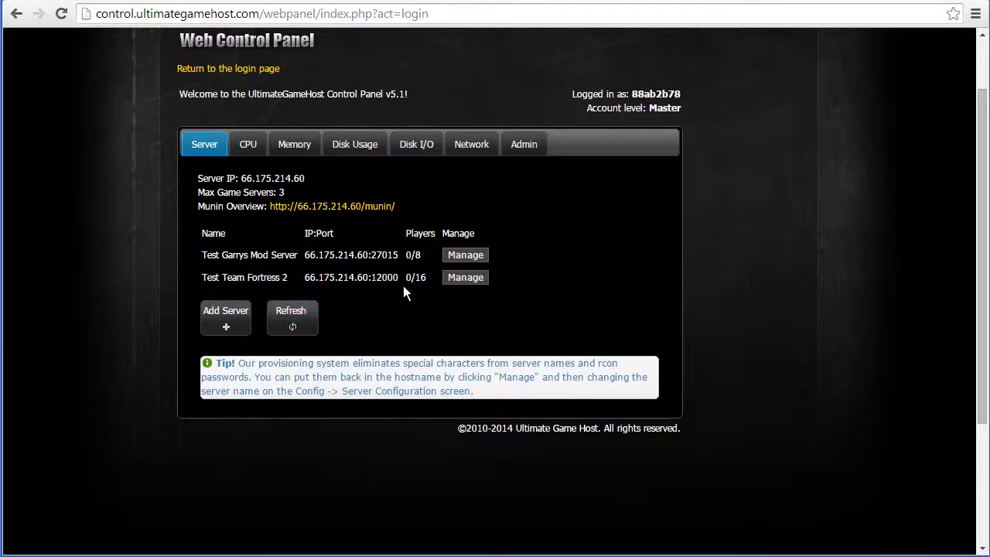
Open the Team Fortress 2 server's management page and compare its login ID with the main control panel's
click(465, 277)
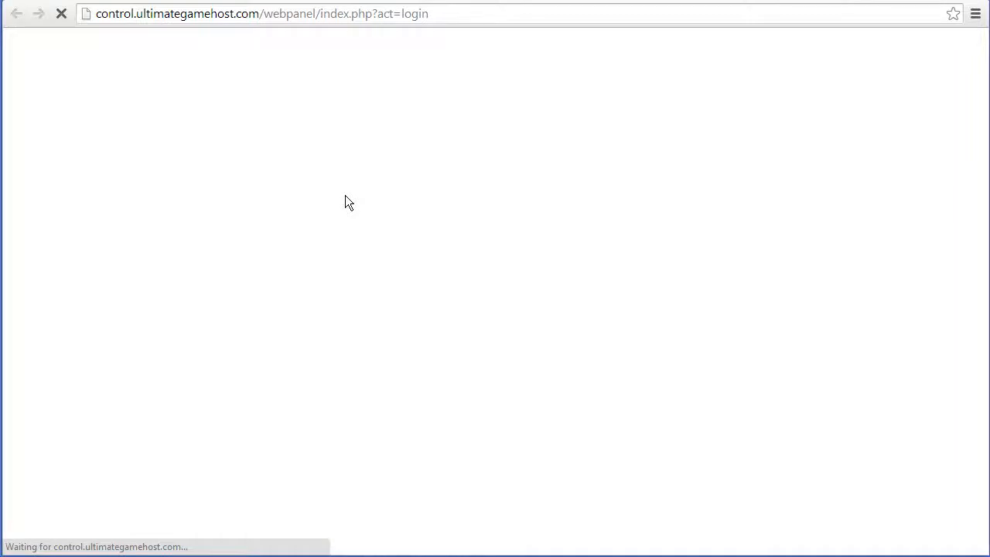
scroll(465, 308, down, 1)
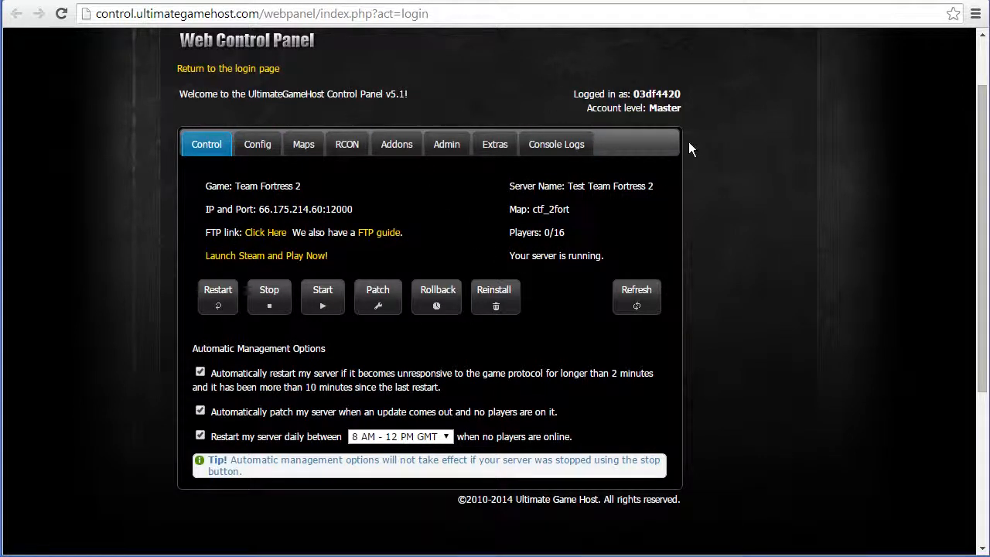
scroll(421, 98, up, 1)
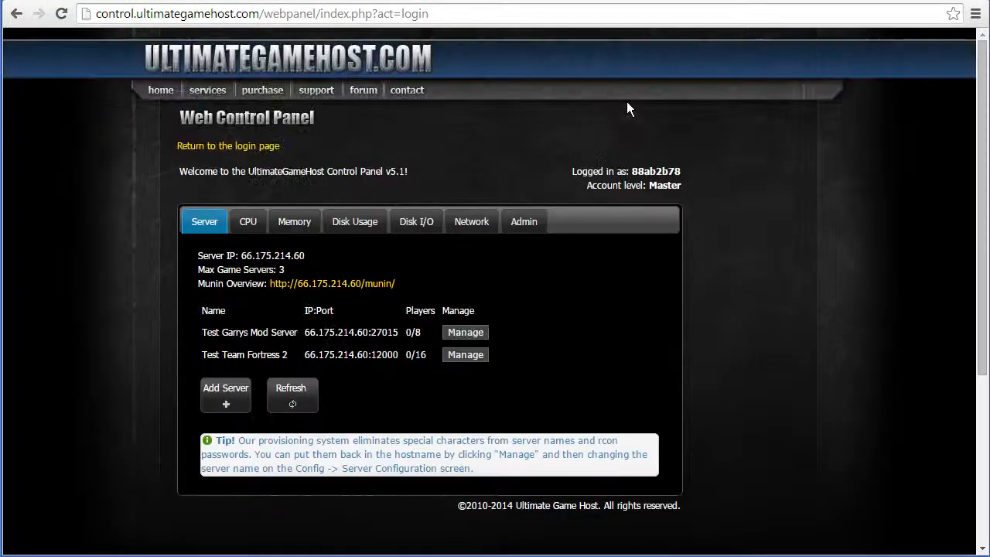
drag(631, 172, 696, 180)
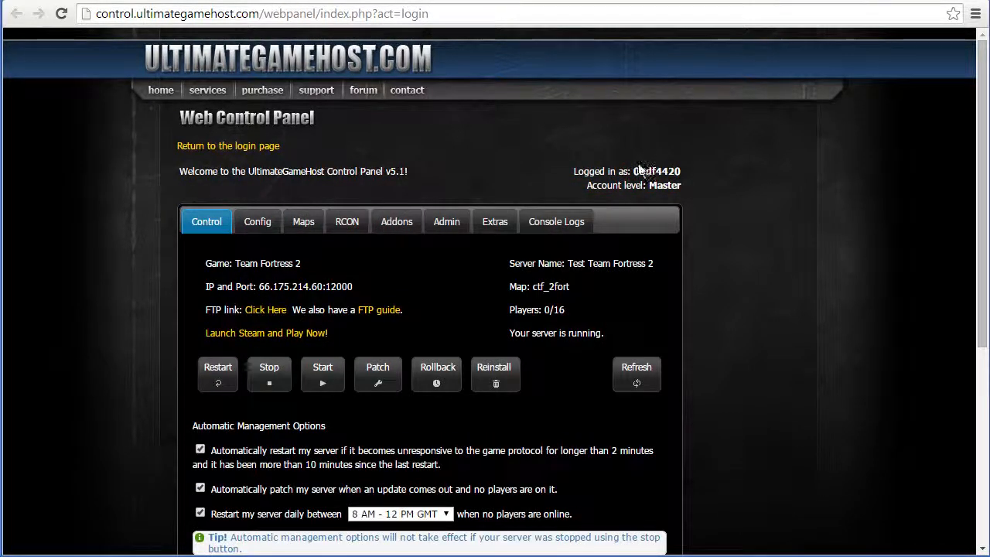
drag(634, 171, 680, 172)
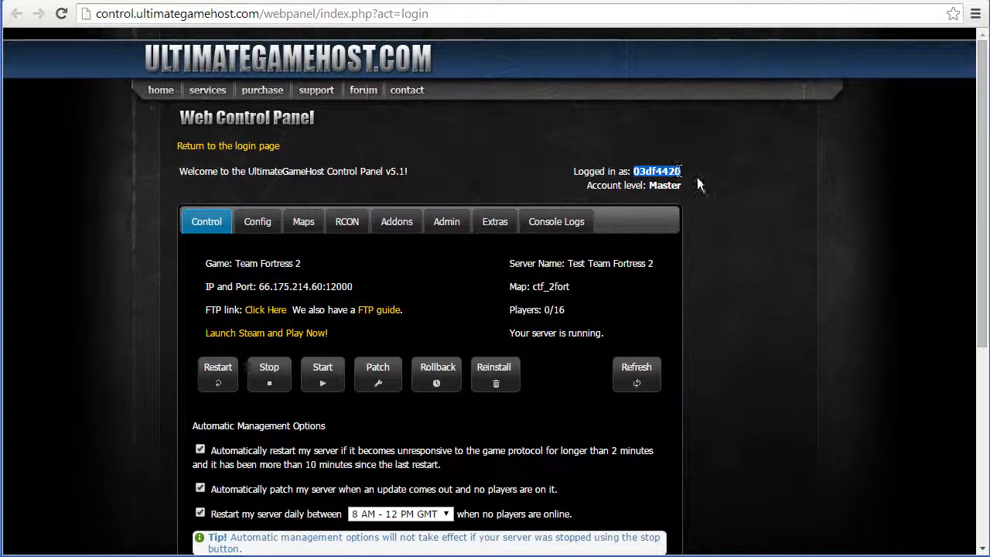
click(705, 180)
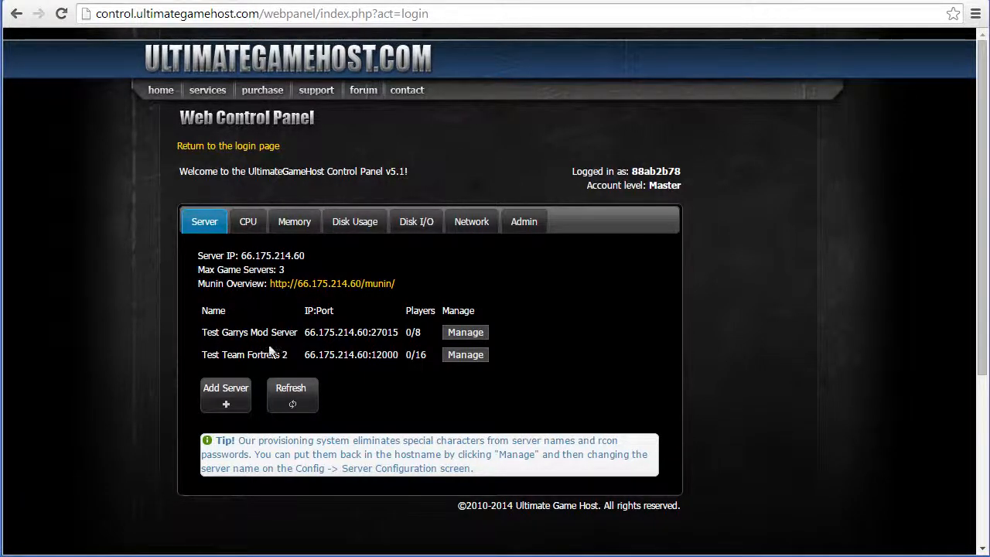
Start adding a Counter Strike: Source game server with 12 player slots, named "Test Counter Strike Source Server"
click(227, 397)
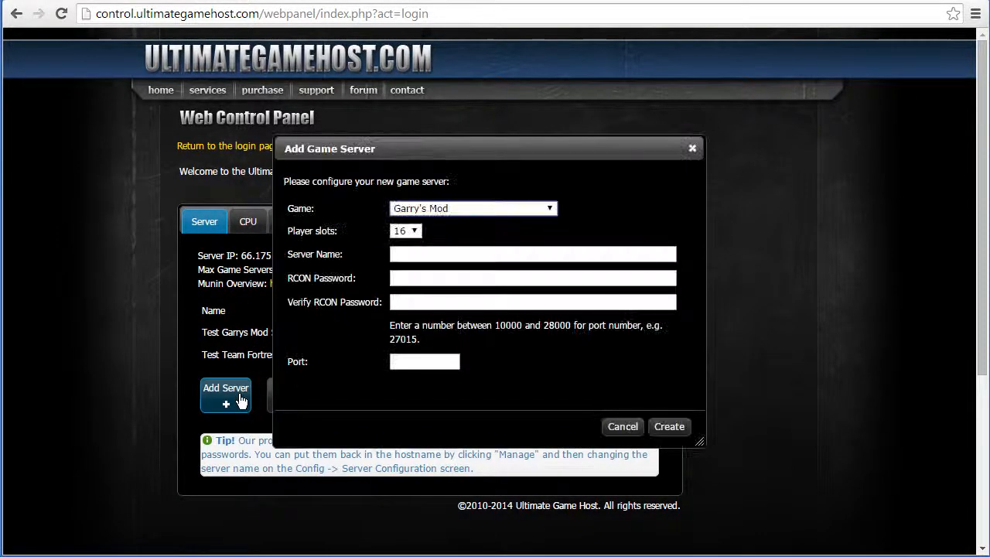
click(550, 208)
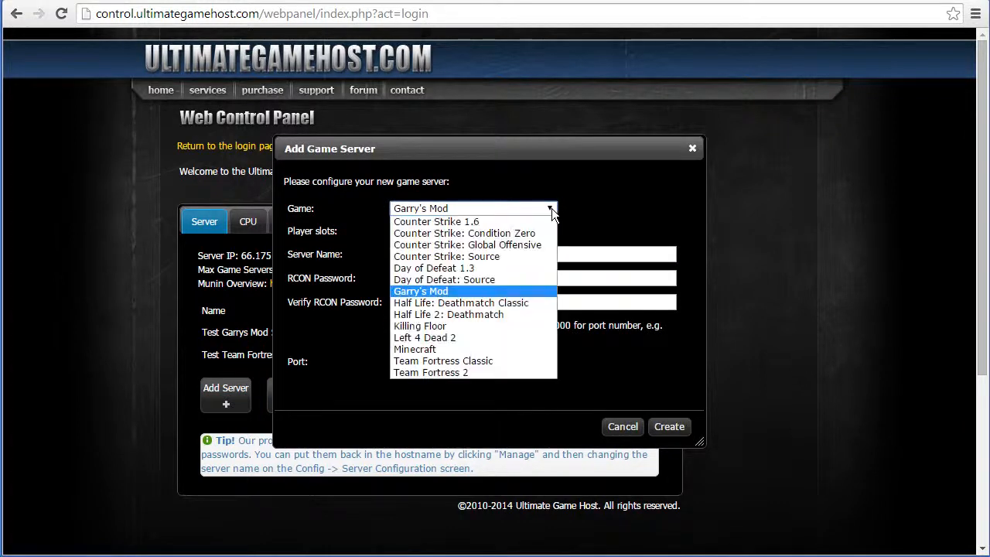
click(489, 257)
click(406, 231)
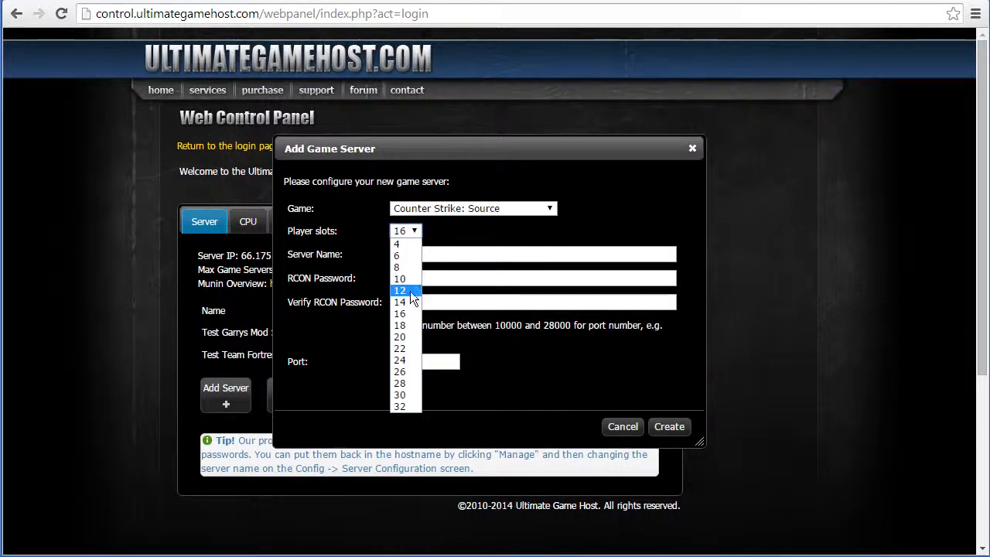
click(411, 292)
click(427, 255)
text(Test Counter Strike Source Server)
Enter the RCON password for the Counter Strike: Source server and repeat it for verification
key(Tab)
text(*******)
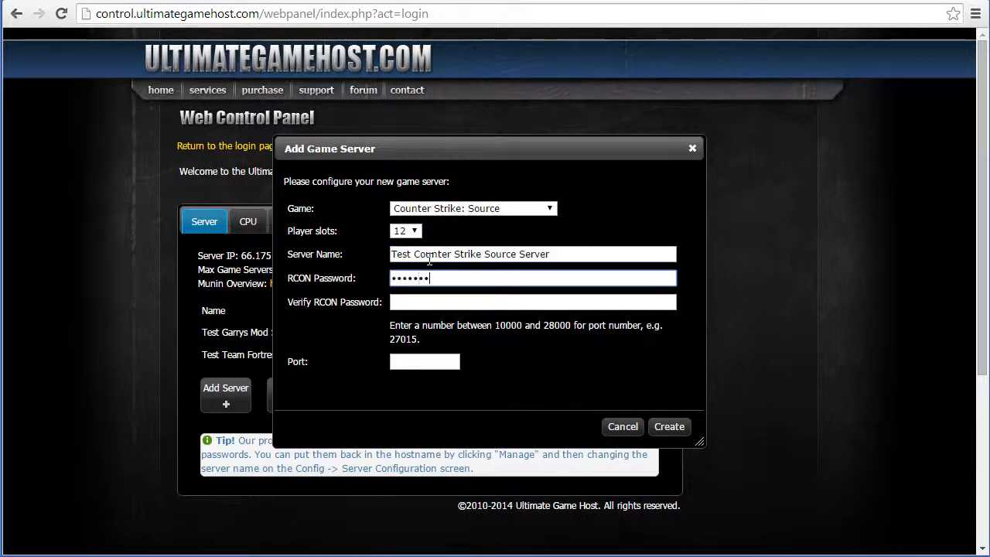
key(Tab)
text(*******)
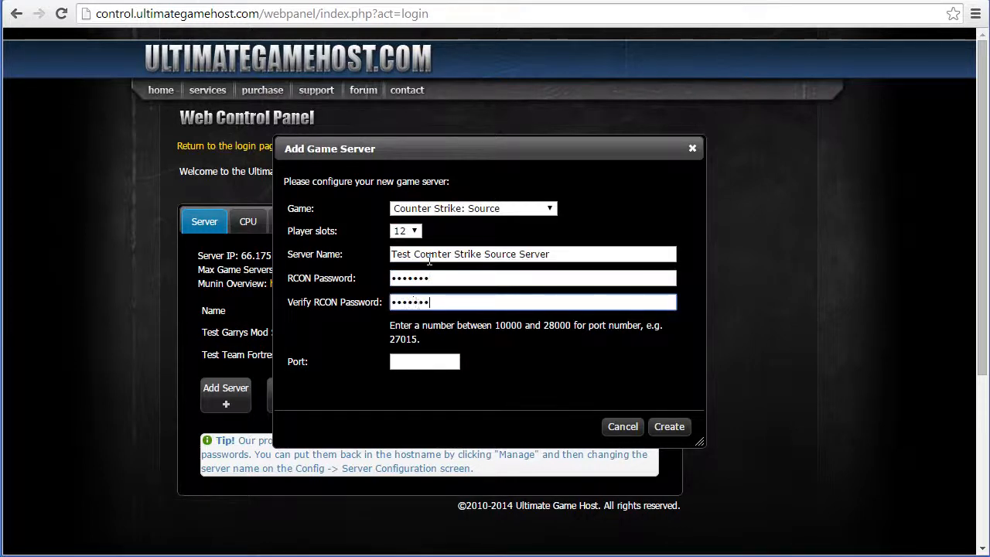
Set the port to 13000 and create the Counter Strike: Source server
click(426, 362)
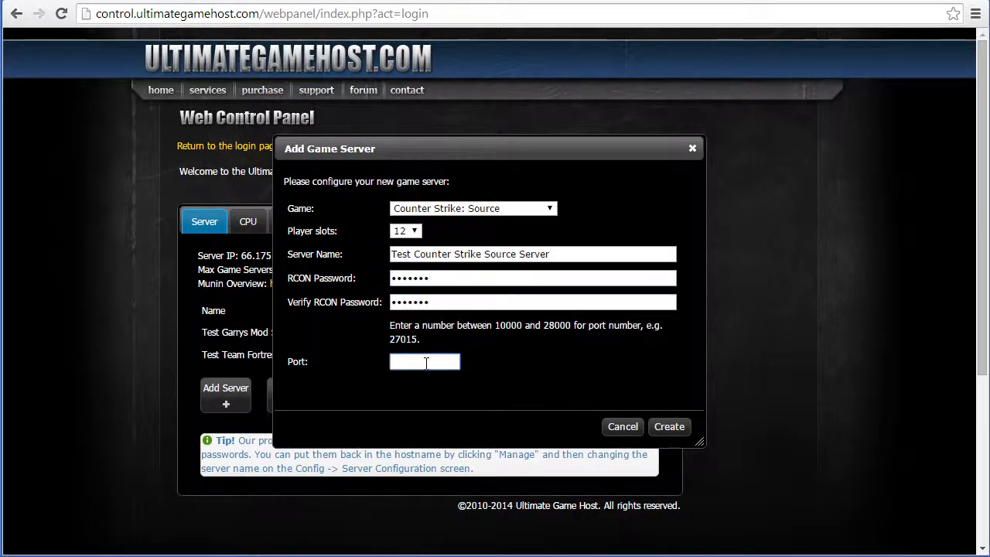
text(13000)
click(670, 427)
click(576, 358)
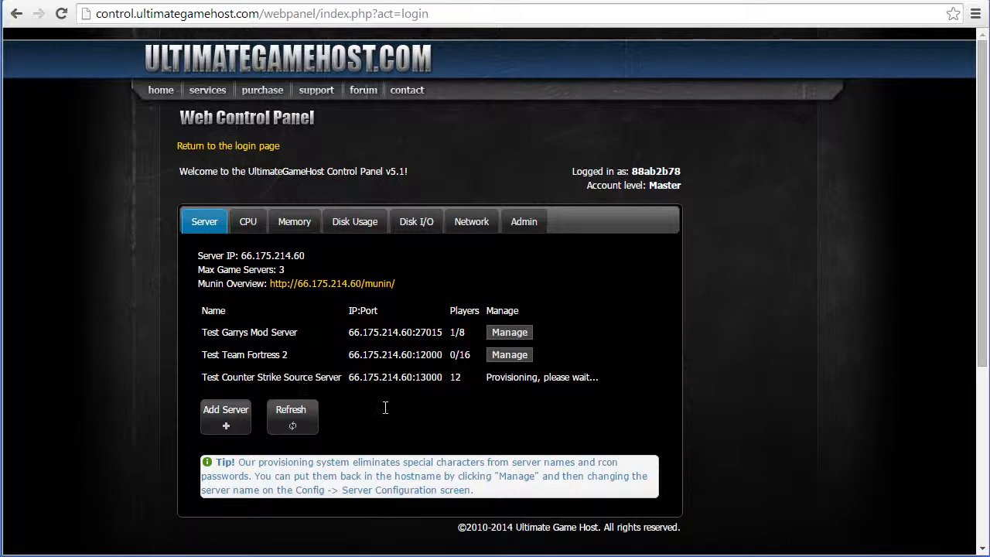
Refresh the server list to check the new server's provisioning, and open the Counter Strike: Source server's management page
click(290, 419)
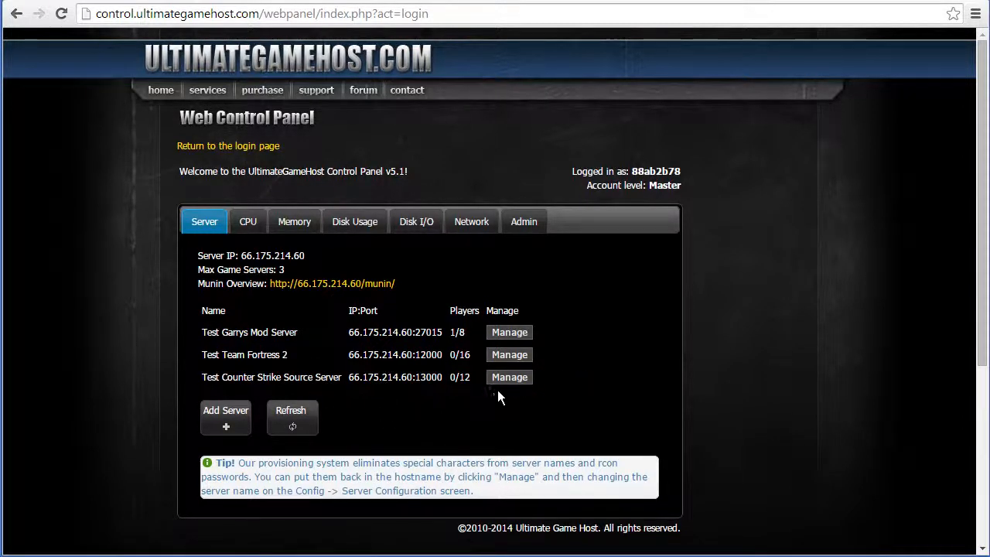
click(510, 379)
Refresh the main control panel's server list and review the Garry's Mod player count and all three server entries
click(292, 417)
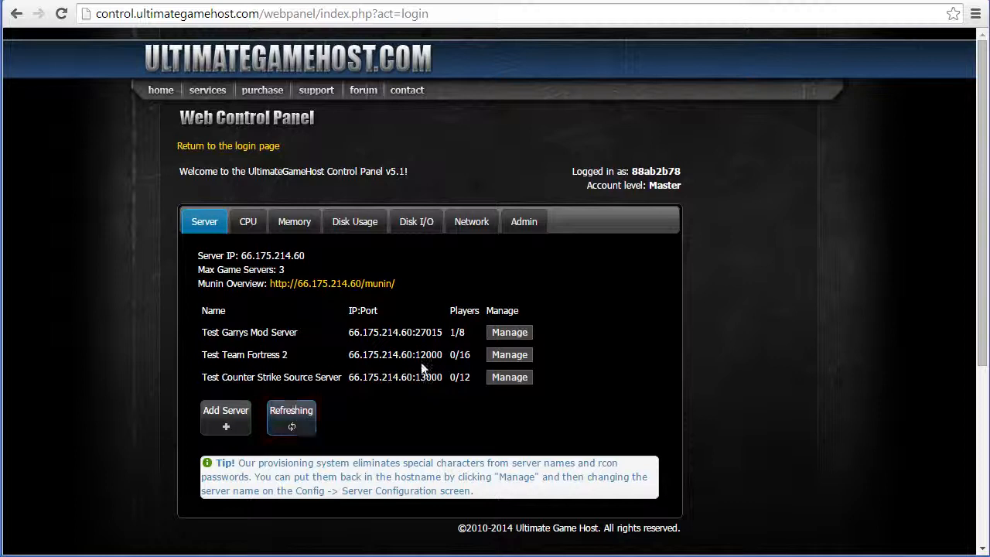
drag(473, 331, 451, 326)
key(ctrl+c)
click(451, 327)
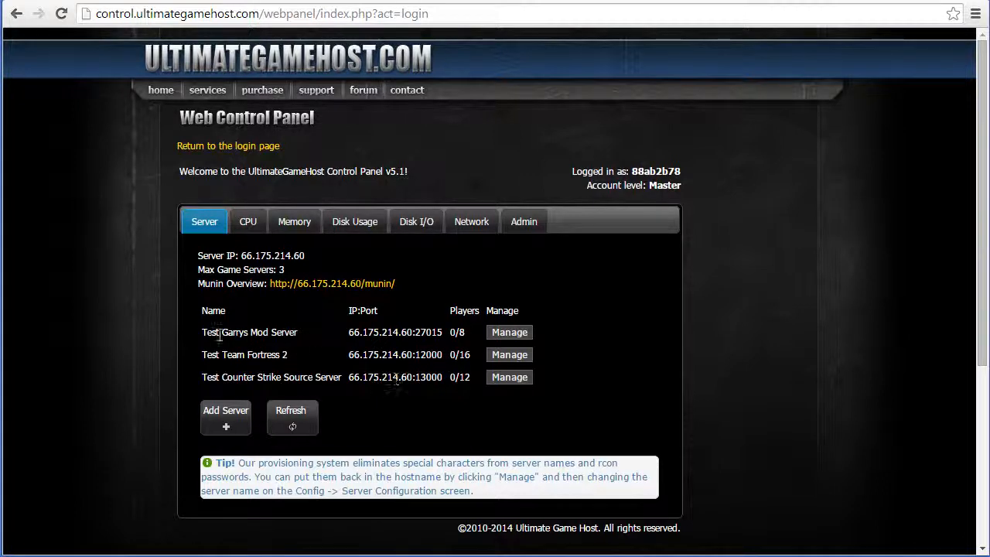
drag(201, 332, 552, 361)
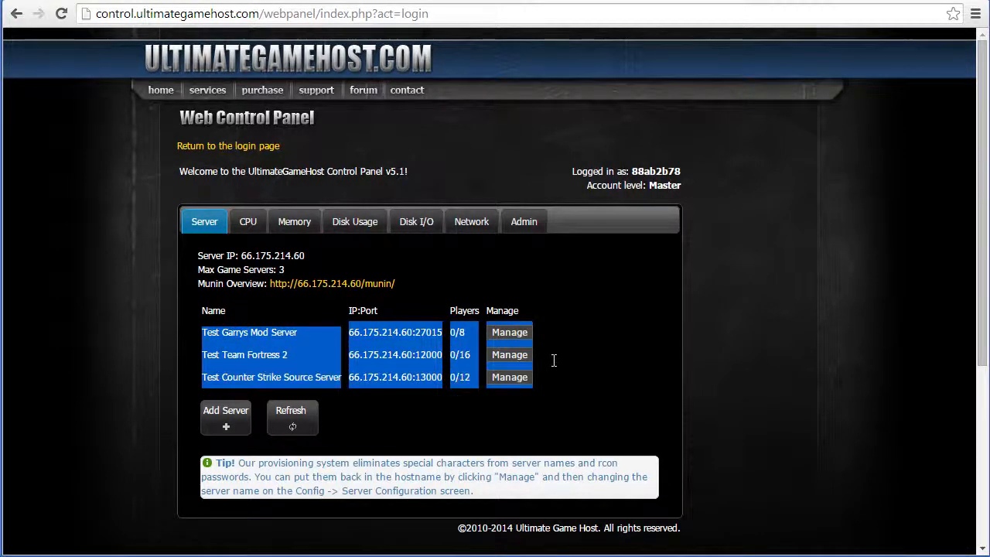
click(579, 381)
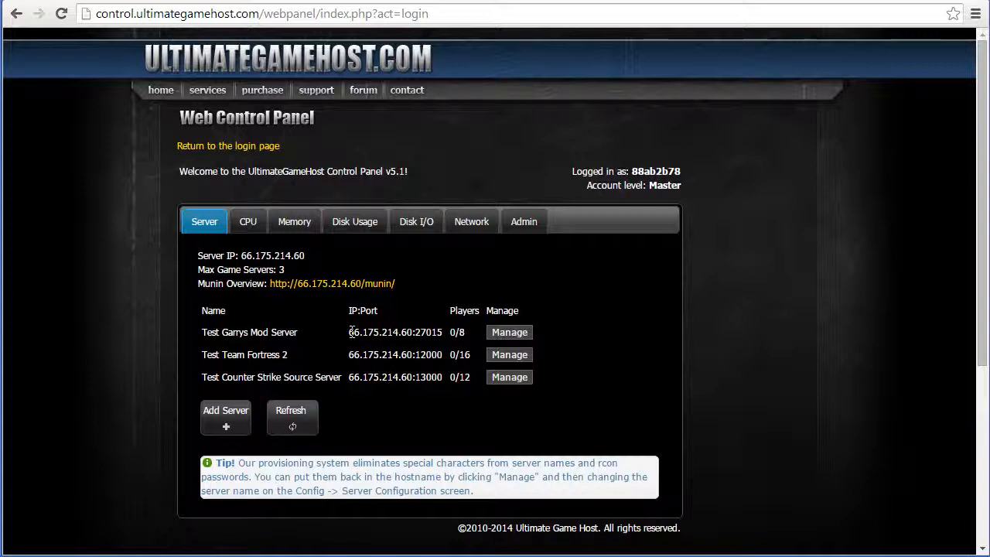
Copy the Garry's Mod server's address 66.175.214.60:27015 from the control panel into HLSW's custom server list and select its entry
drag(349, 331, 442, 332)
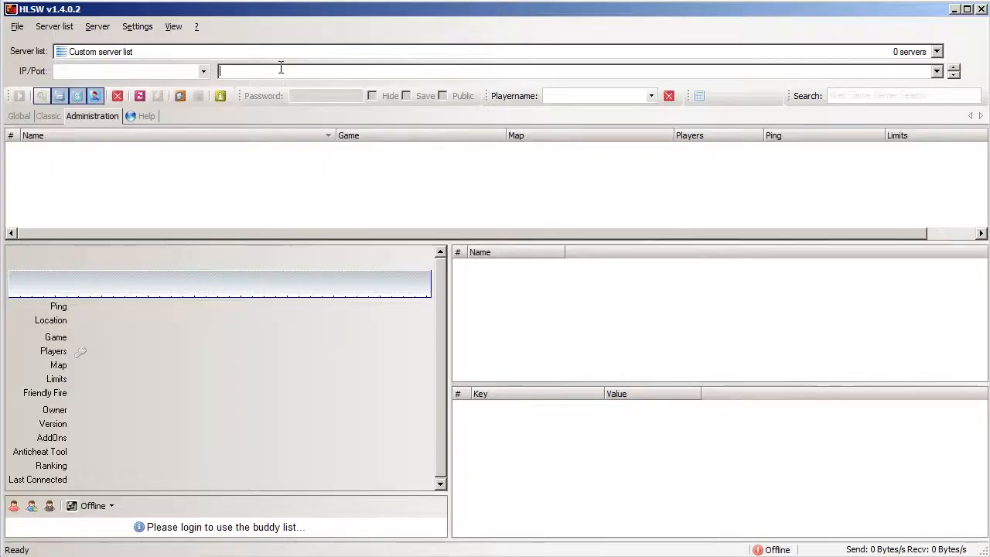
key(ctrl+v)
key(Return)
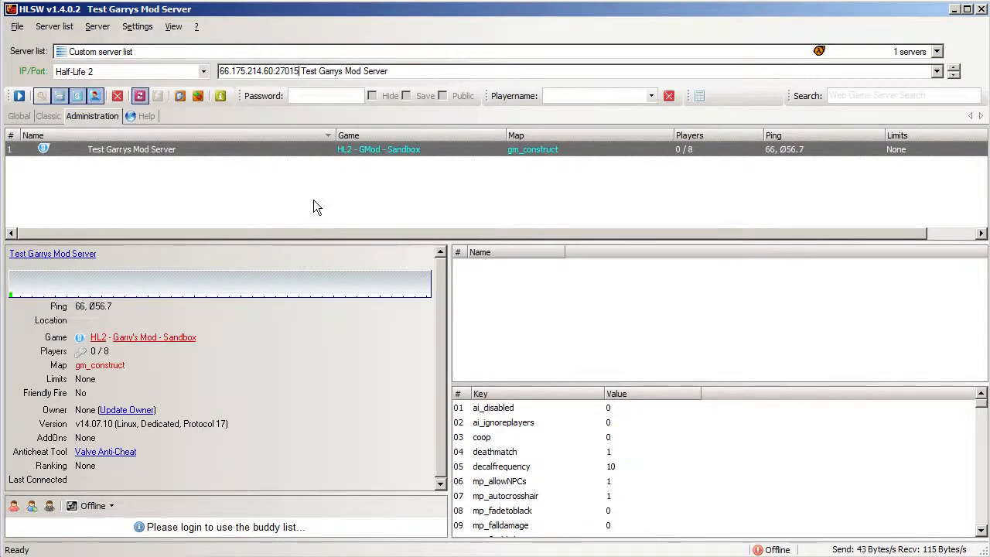
click(224, 162)
click(248, 149)
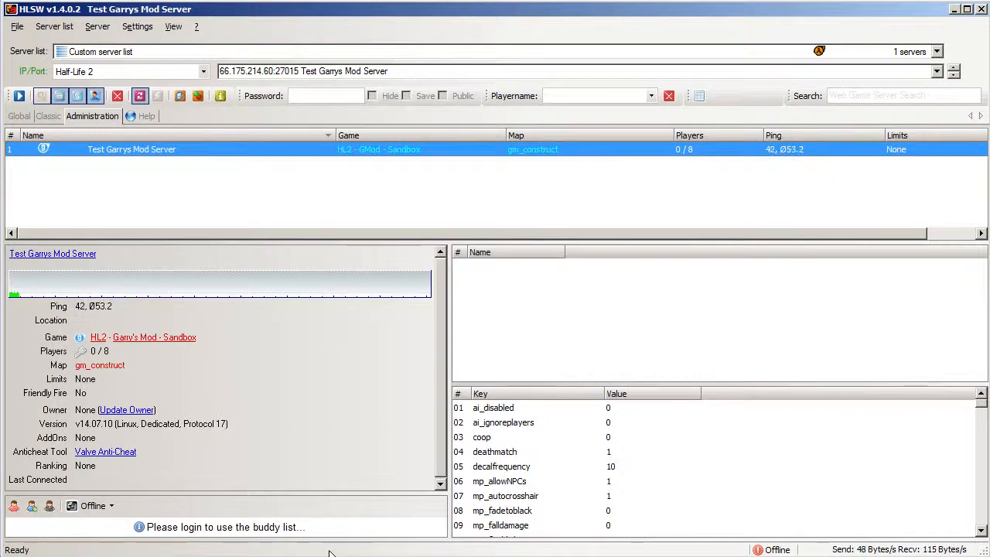
Copy the Team Fortress 2 server's address 66.175.214.60:12000 from the control panel and add it to HLSW's custom server list
click(312, 1)
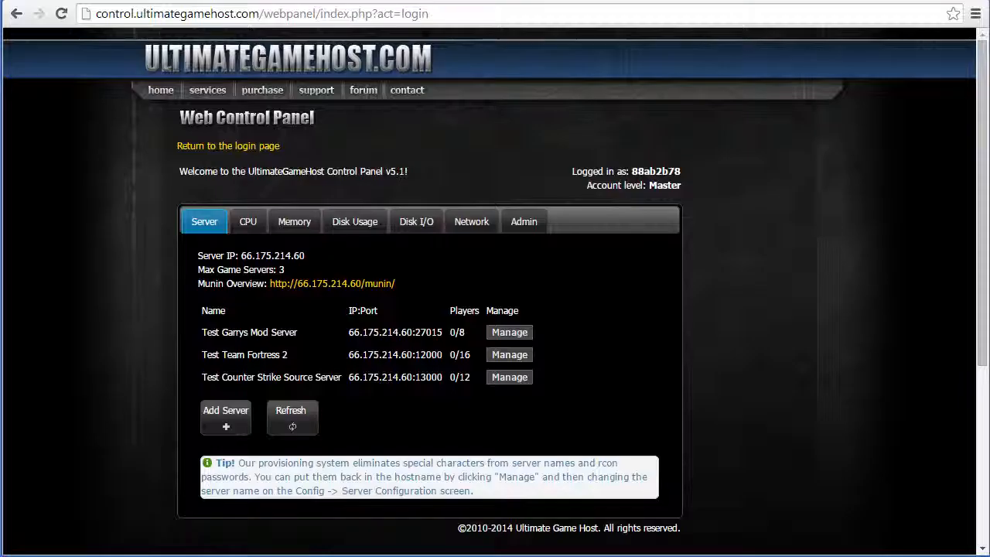
drag(447, 353, 347, 355)
key(ctrl+c)
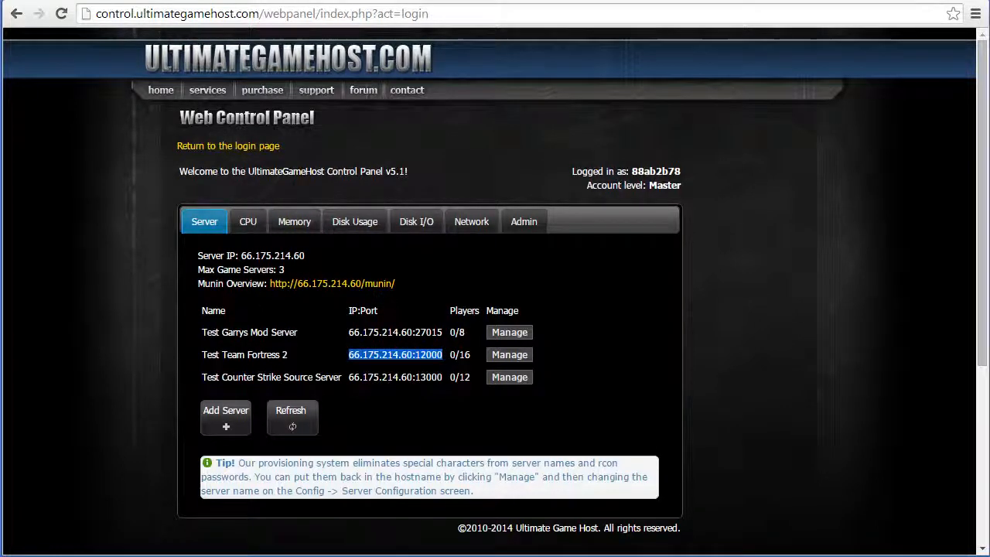
click(294, 556)
click(401, 74)
key(ctrl+v)
key(Return)
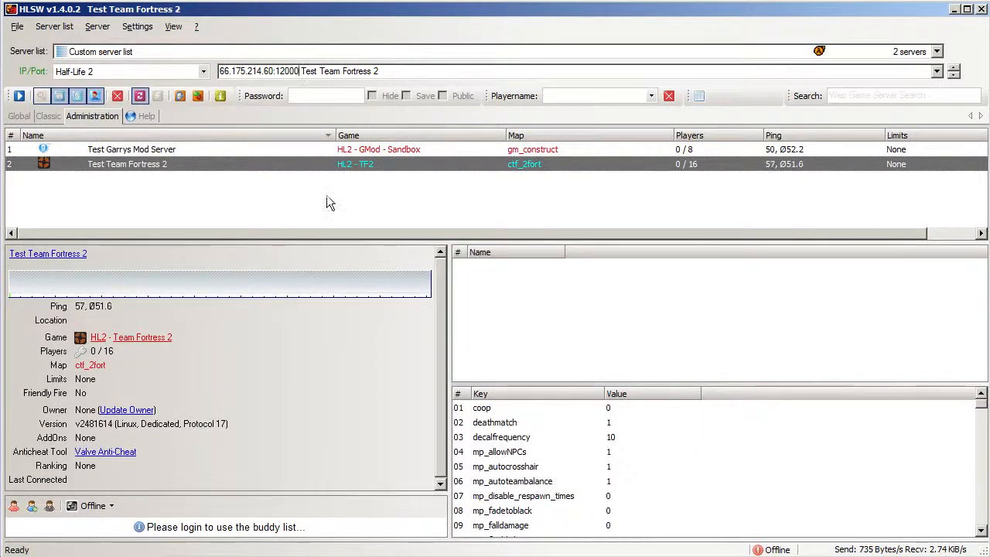
Inspect the details of the Team Fortress 2 and Garry's Mod entries in the custom server list
click(272, 195)
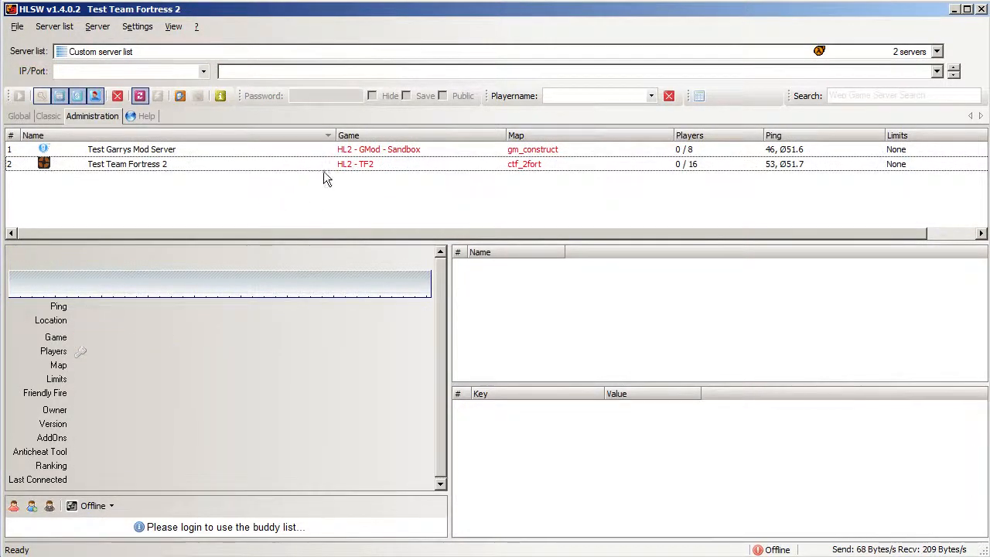
click(290, 164)
click(300, 151)
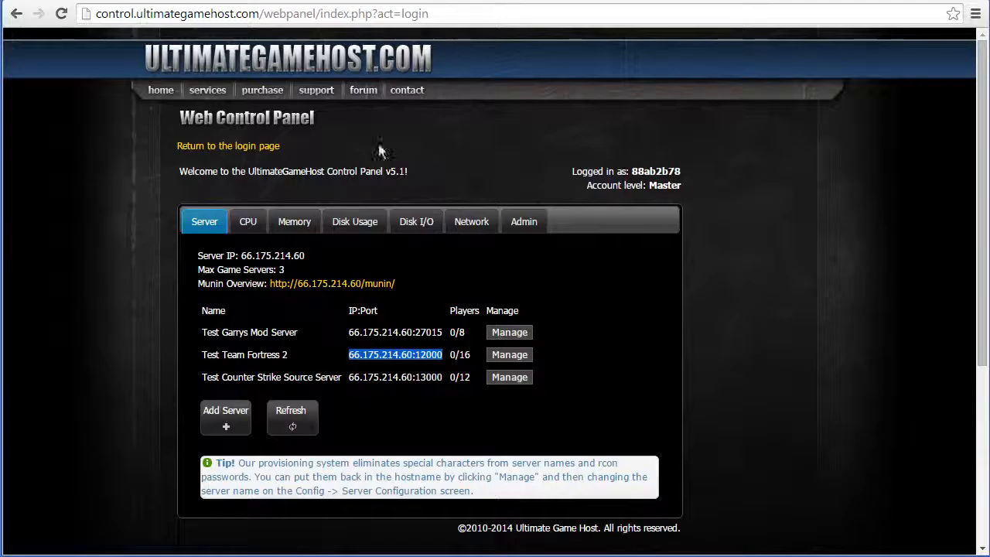
Copy the Counter Strike Source server's address 66.175.214.60:13000 from the control panel into HLSW's custom server list and select its entry
key(alt+Tab)
drag(445, 379, 349, 383)
key(ctrl+c)
key(alt+Tab)
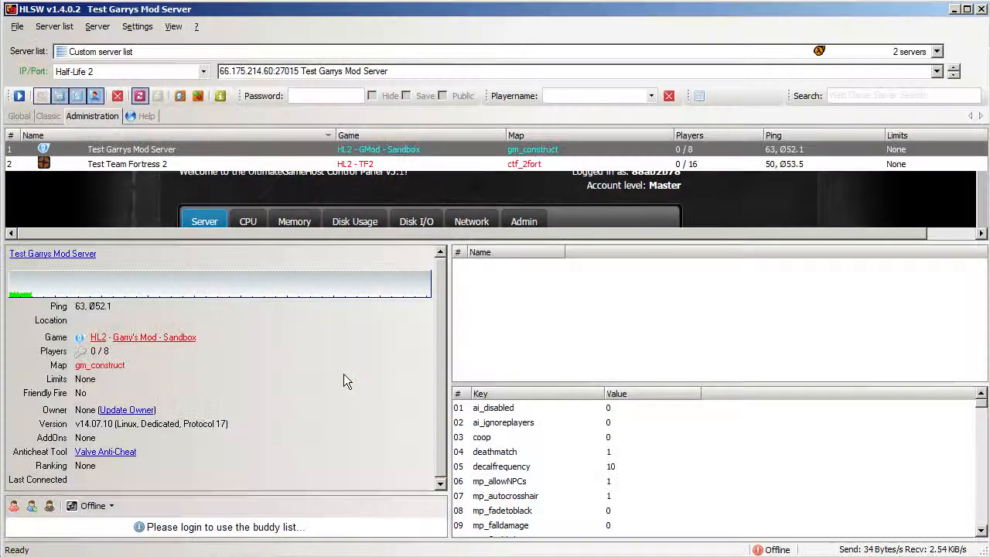
click(378, 71)
key(ctrl+v)
key(Return)
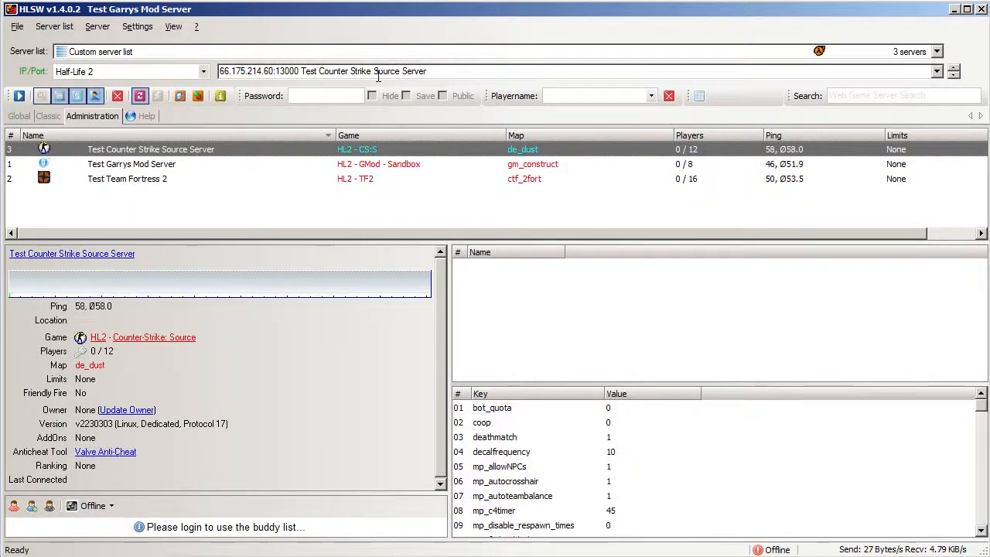
click(244, 215)
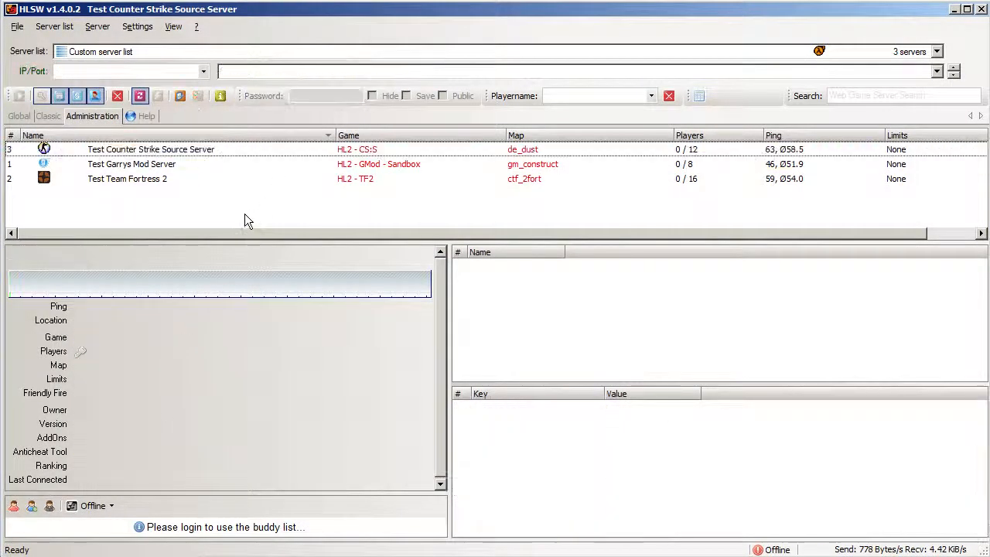
click(222, 150)
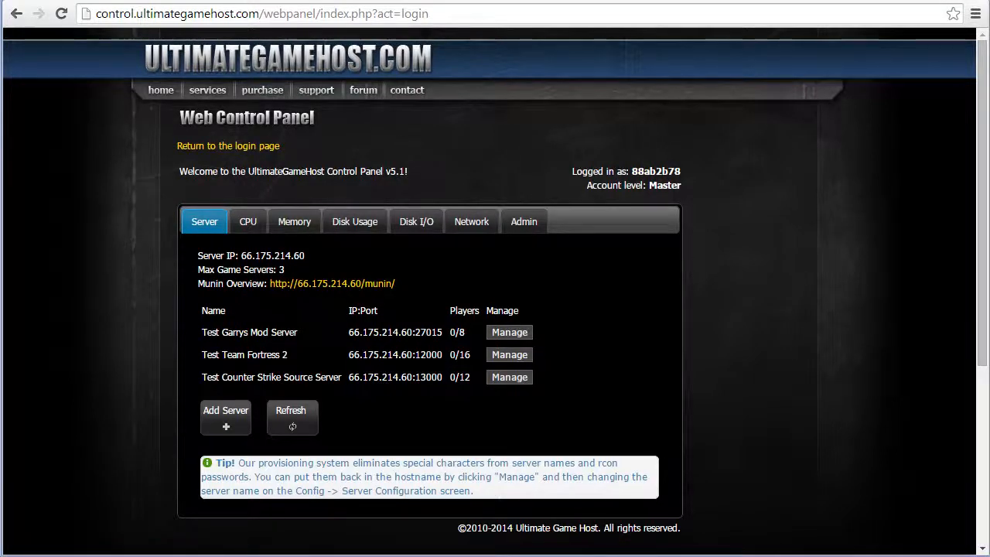
Switch to the web control panel, refresh the server list and check the Team Fortress 2 server's player count
click(291, 417)
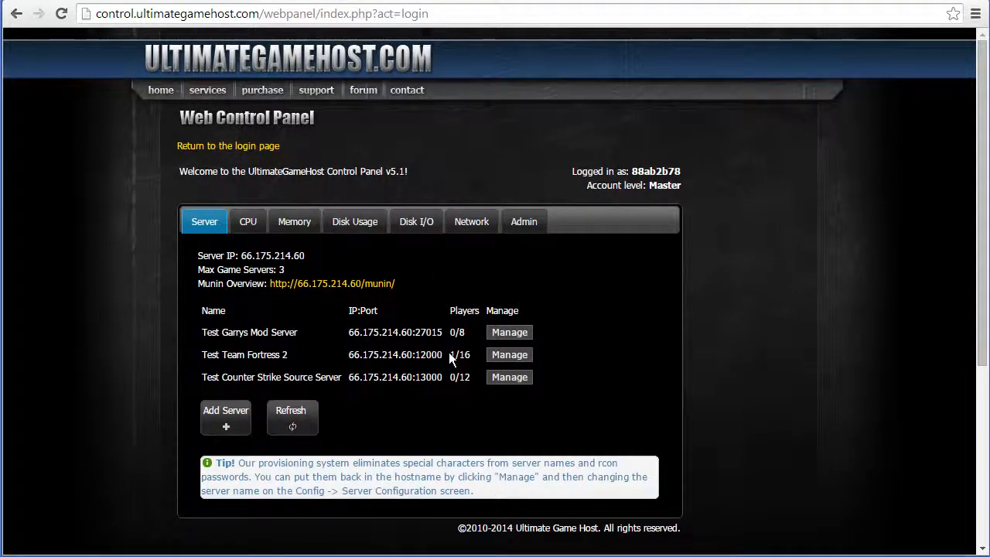
drag(462, 355, 450, 355)
click(624, 383)
Open the Team Fortress 2 server's management page and review its game, address, map, player and status details
click(514, 354)
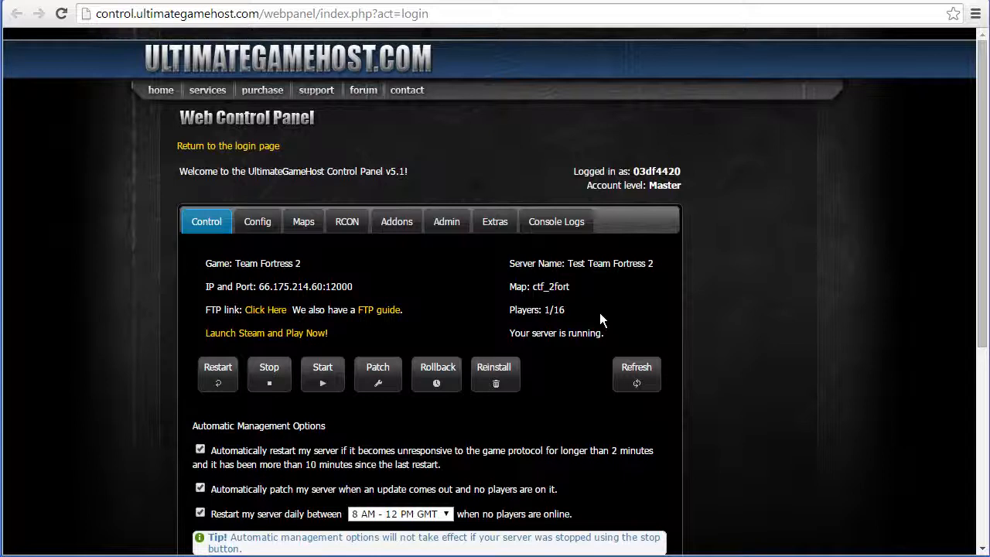
scroll(495, 309, down, 1)
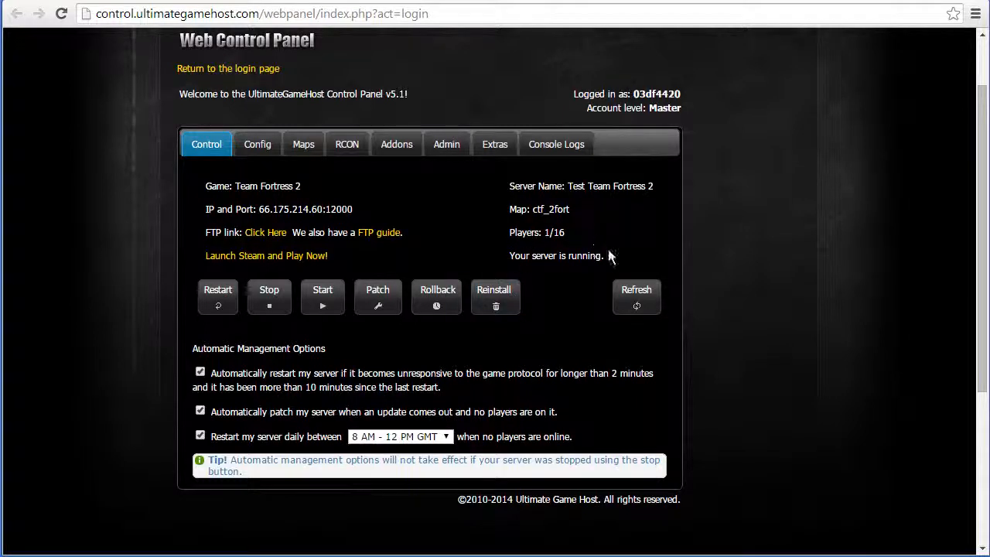
drag(616, 257, 195, 182)
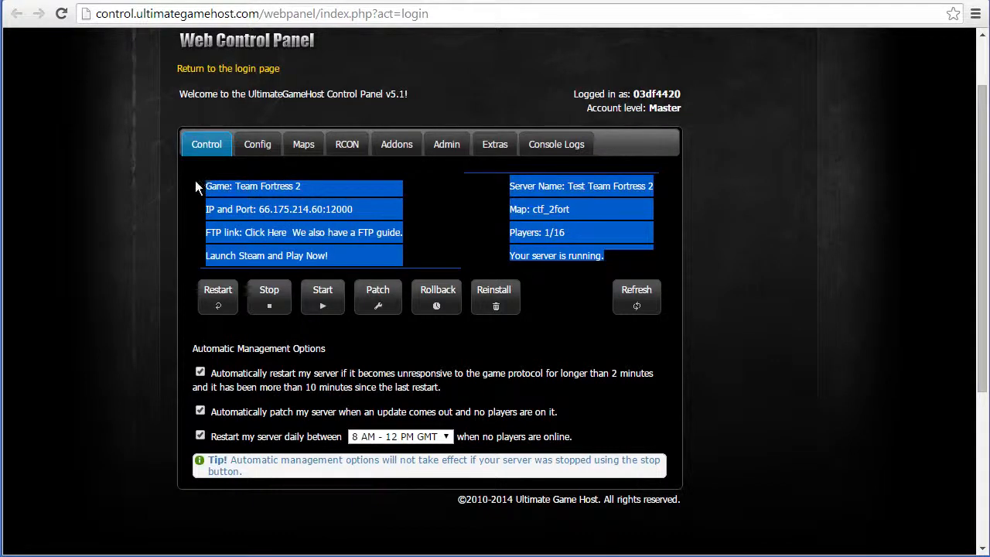
click(195, 180)
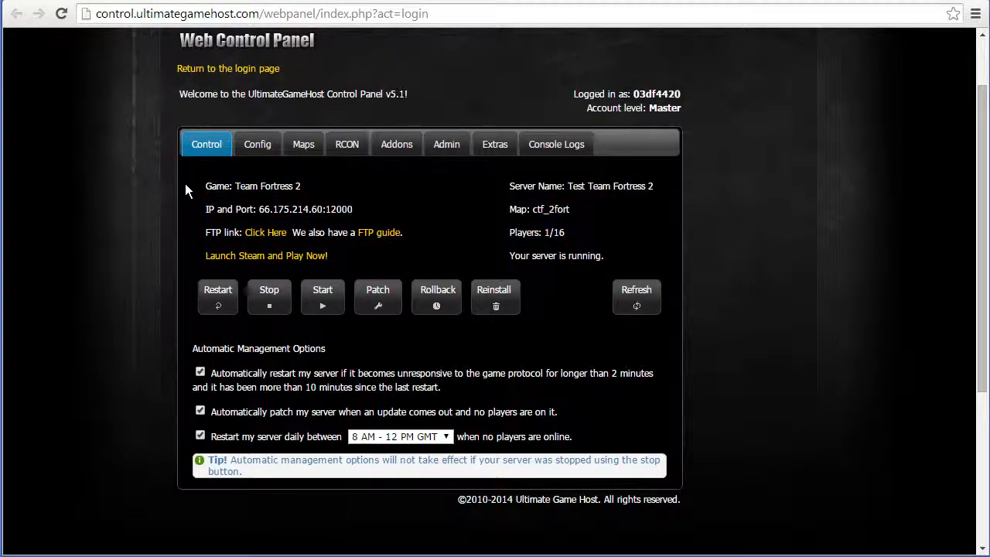